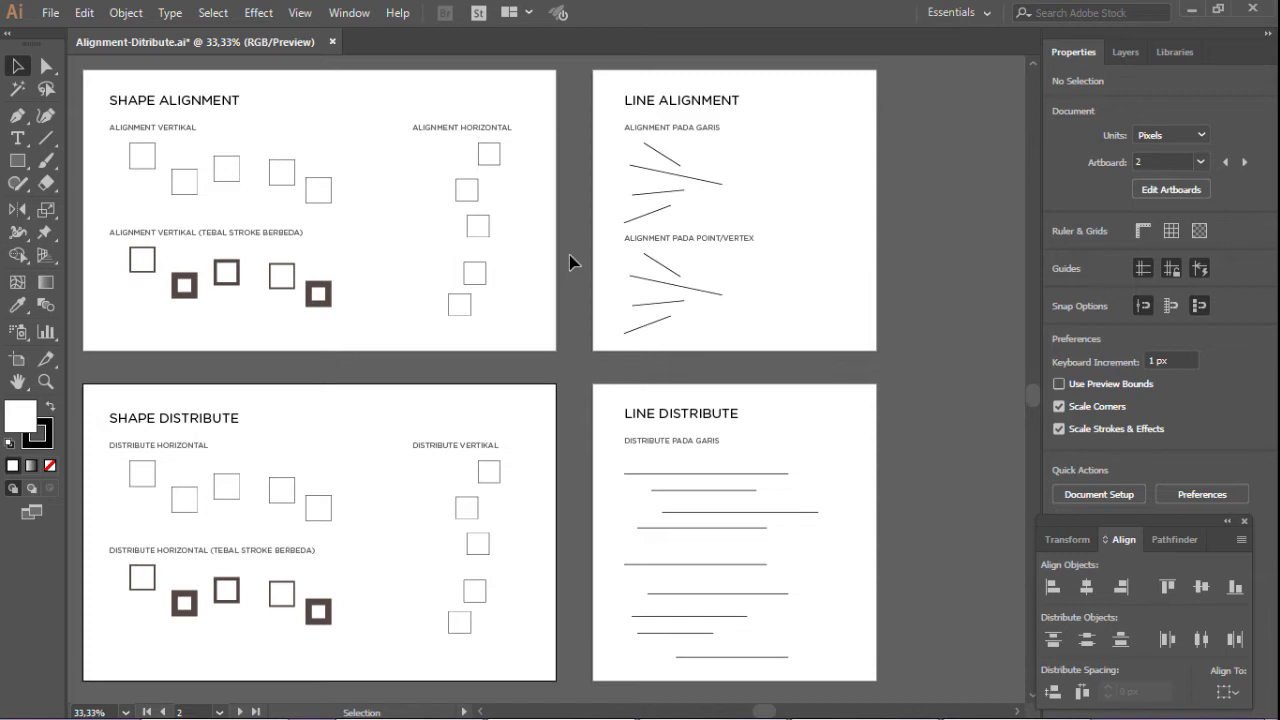
Fit the SHAPE ALIGNMENT artboard in the window
left_click(301, 13)
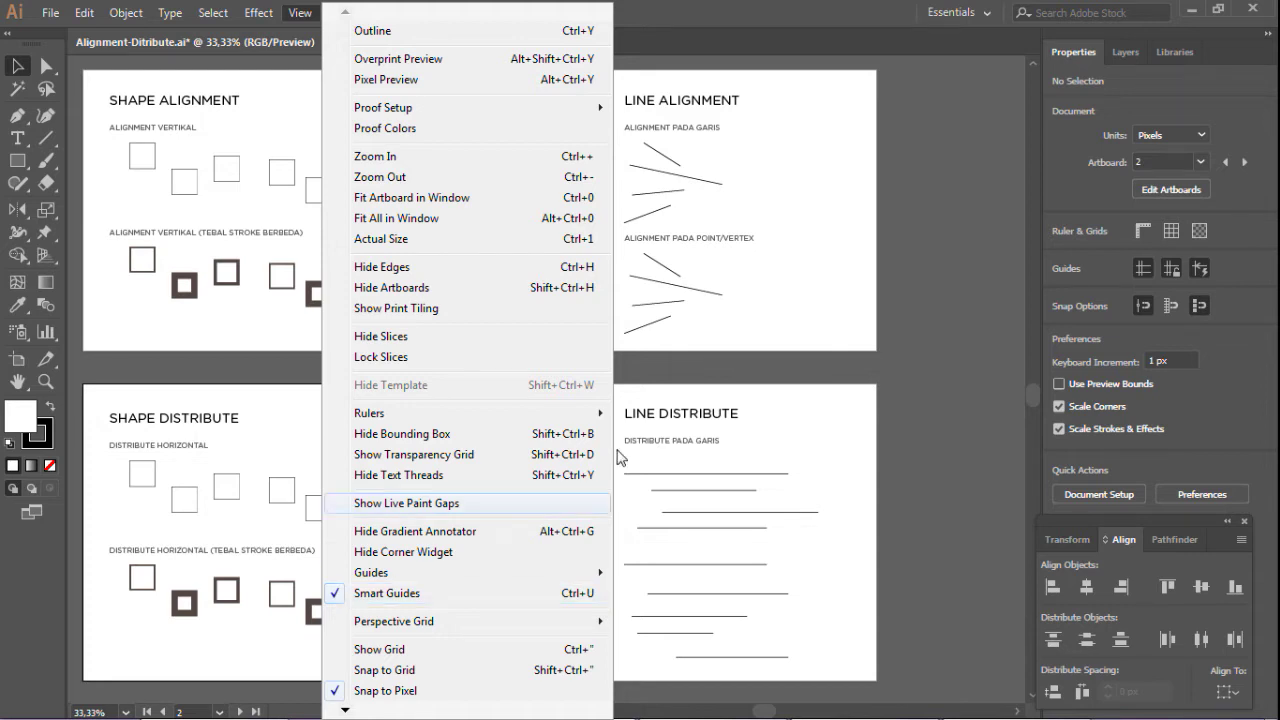
left_click(722, 376)
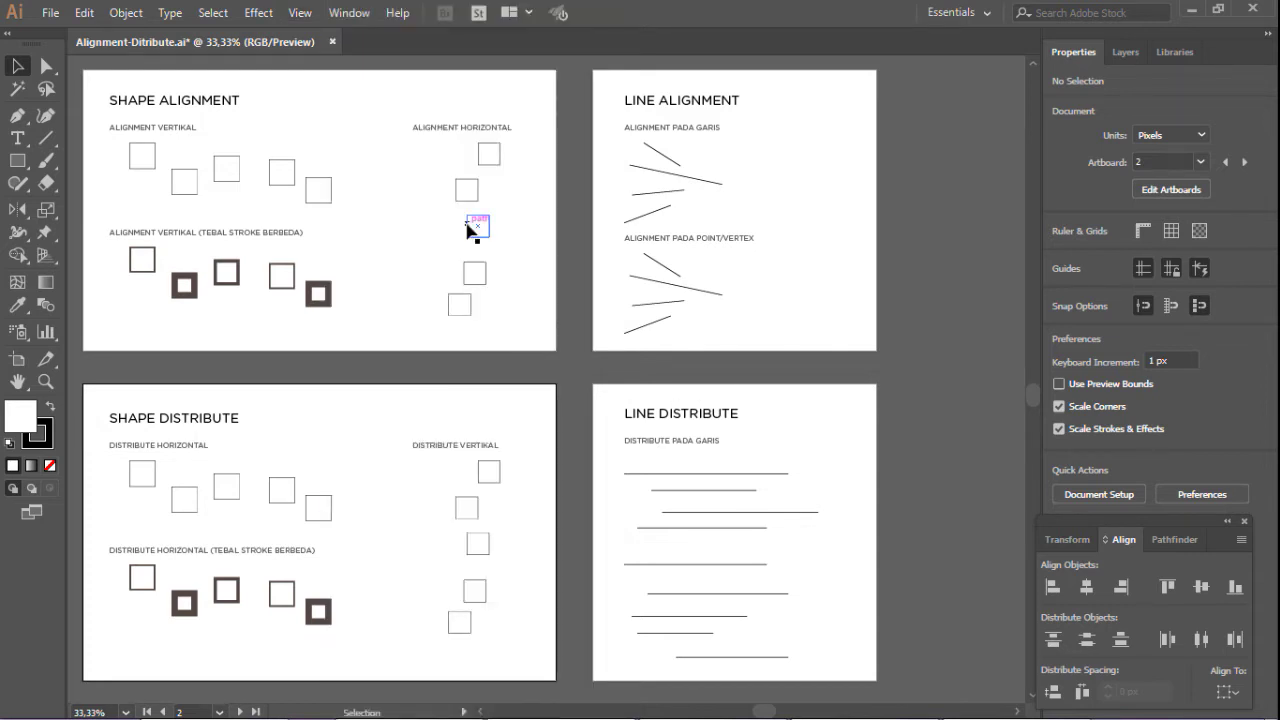
left_click(350, 110)
key("ctrl+0")
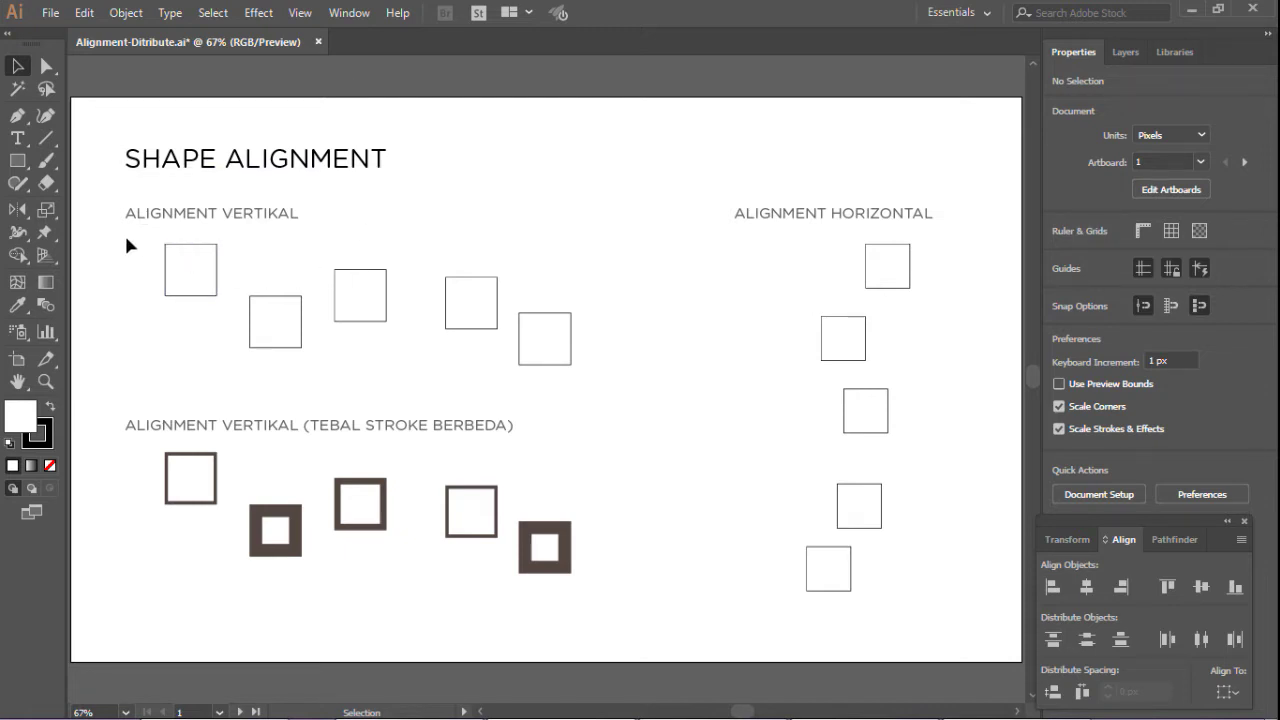
Try aligning the five squares under ALIGNMENT VERTIKAL by their top edges and by their bottom edges, undoing the top alignment in between
left_click_drag(129, 238, 608, 384)
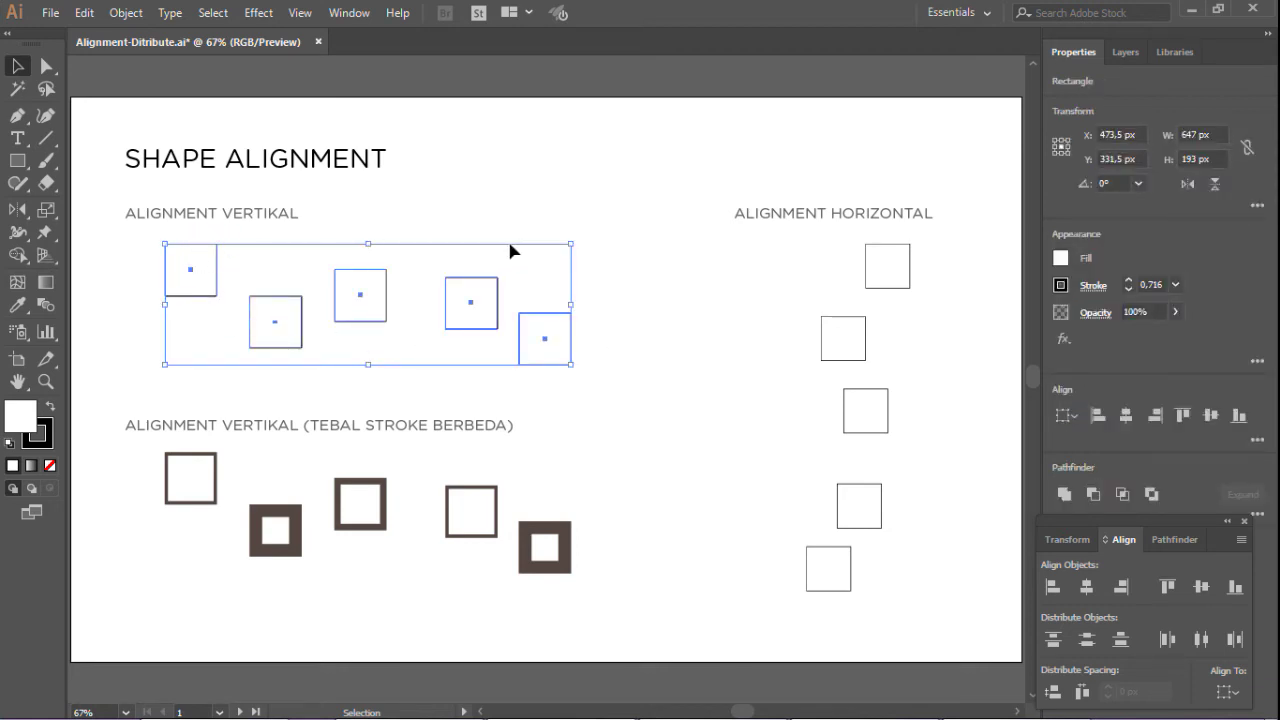
left_click(1168, 587)
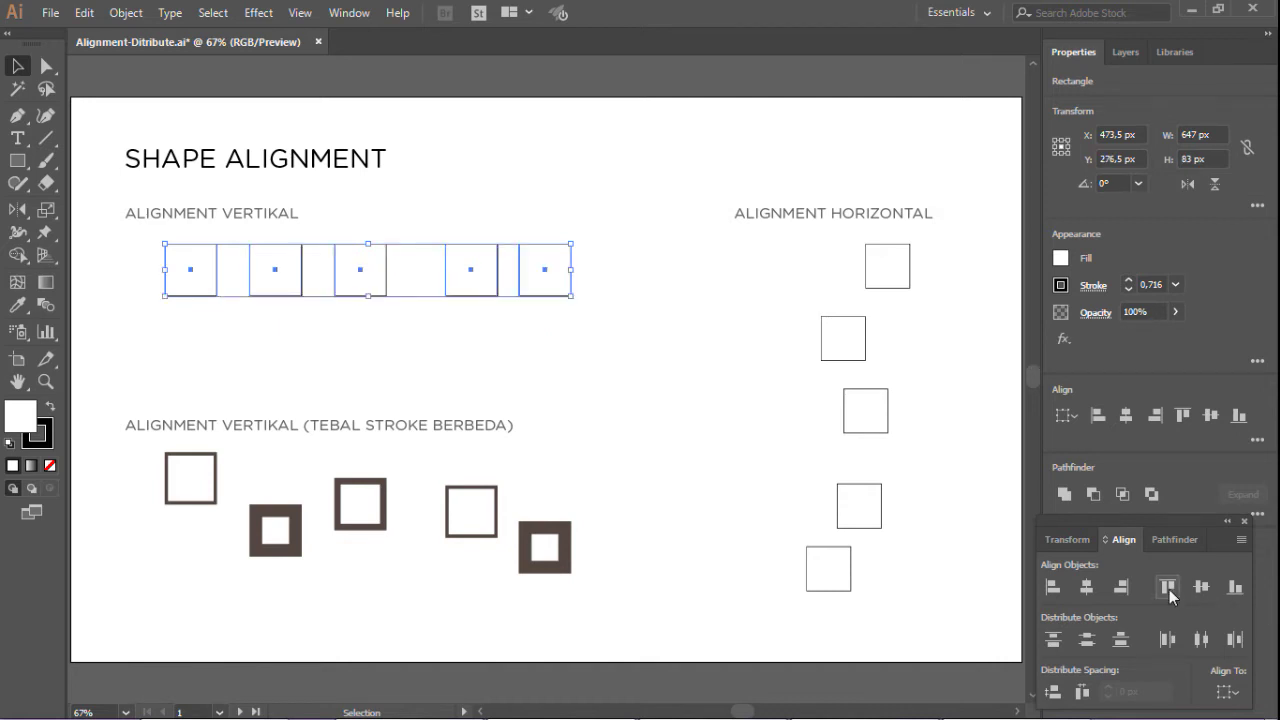
key("ctrl+z")
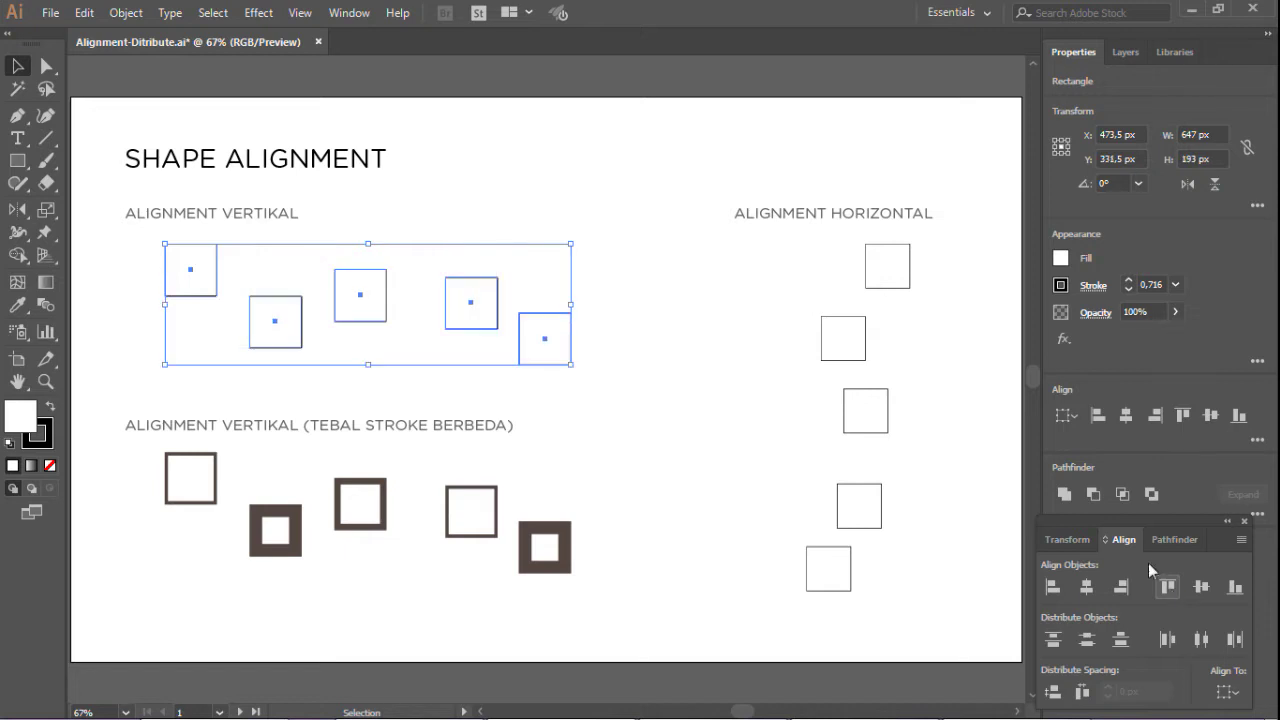
left_click(680, 249)
left_click_drag(592, 234, 157, 358)
left_click(1236, 588)
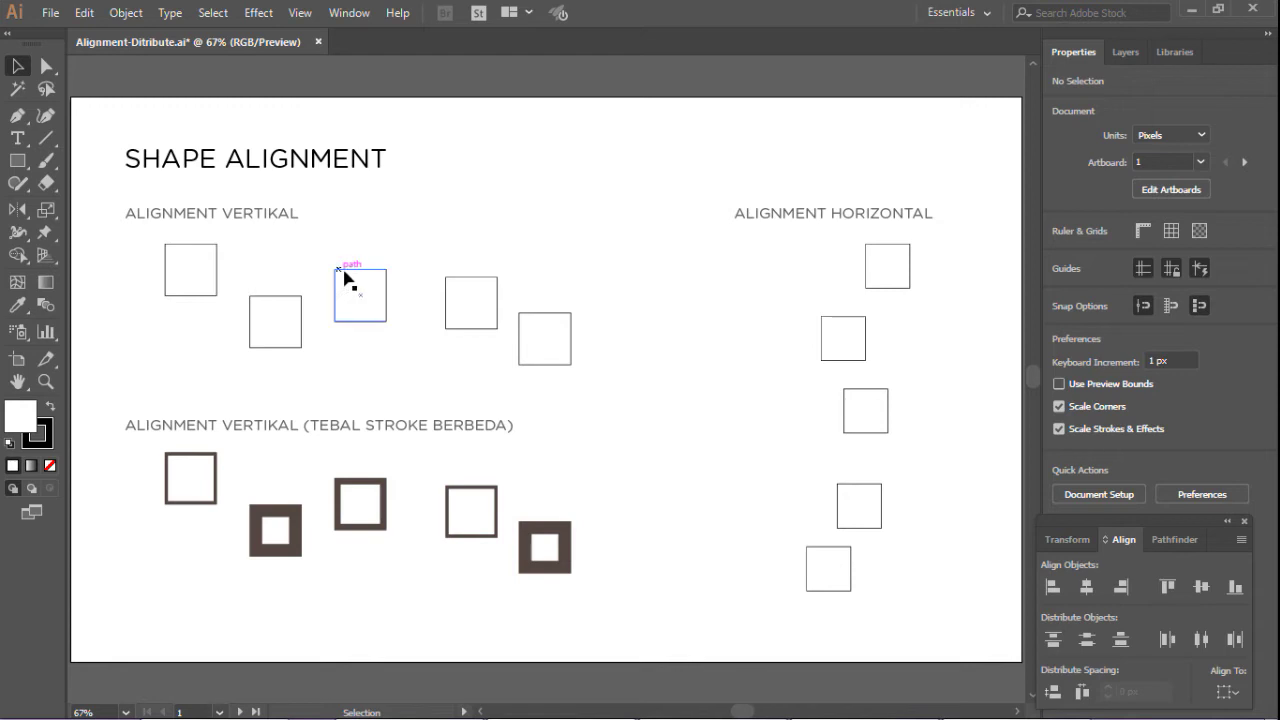
Try top-aligning the ALIGNMENT VERTIKAL squares with the fourth square as key object, and undo it
left_click(458, 286)
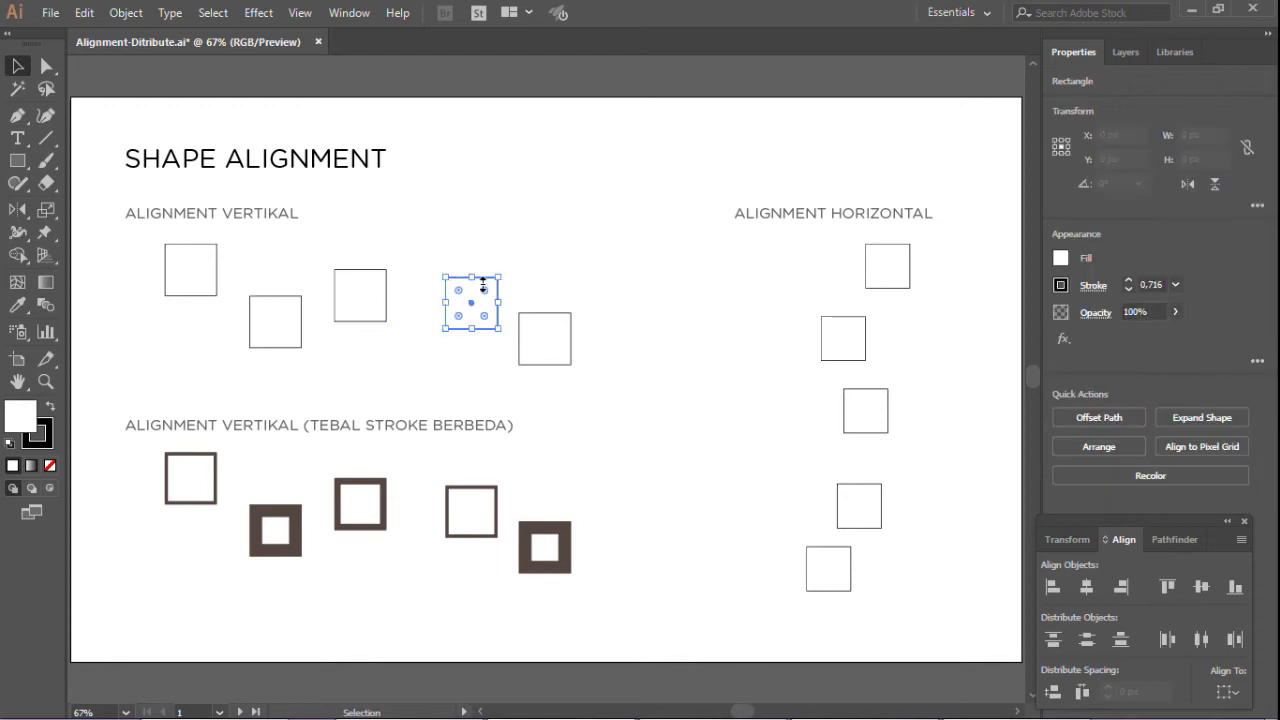
left_click_drag(111, 232, 660, 395)
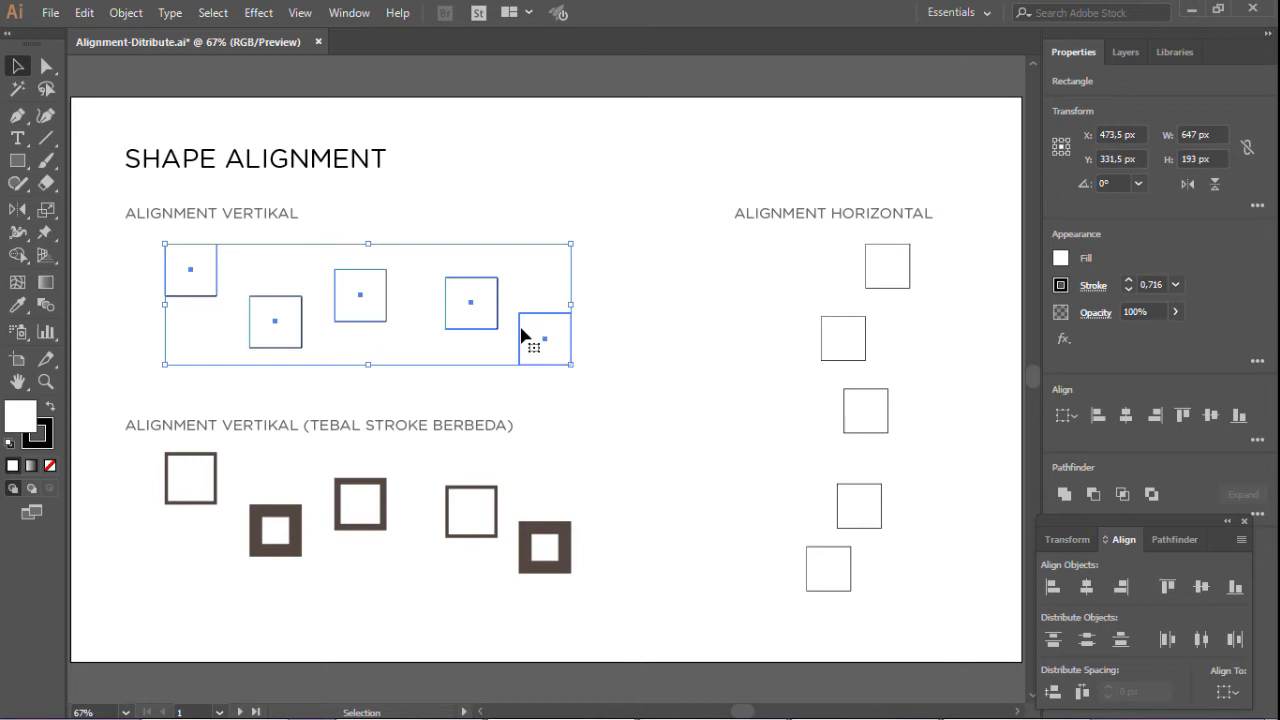
left_click(484, 278)
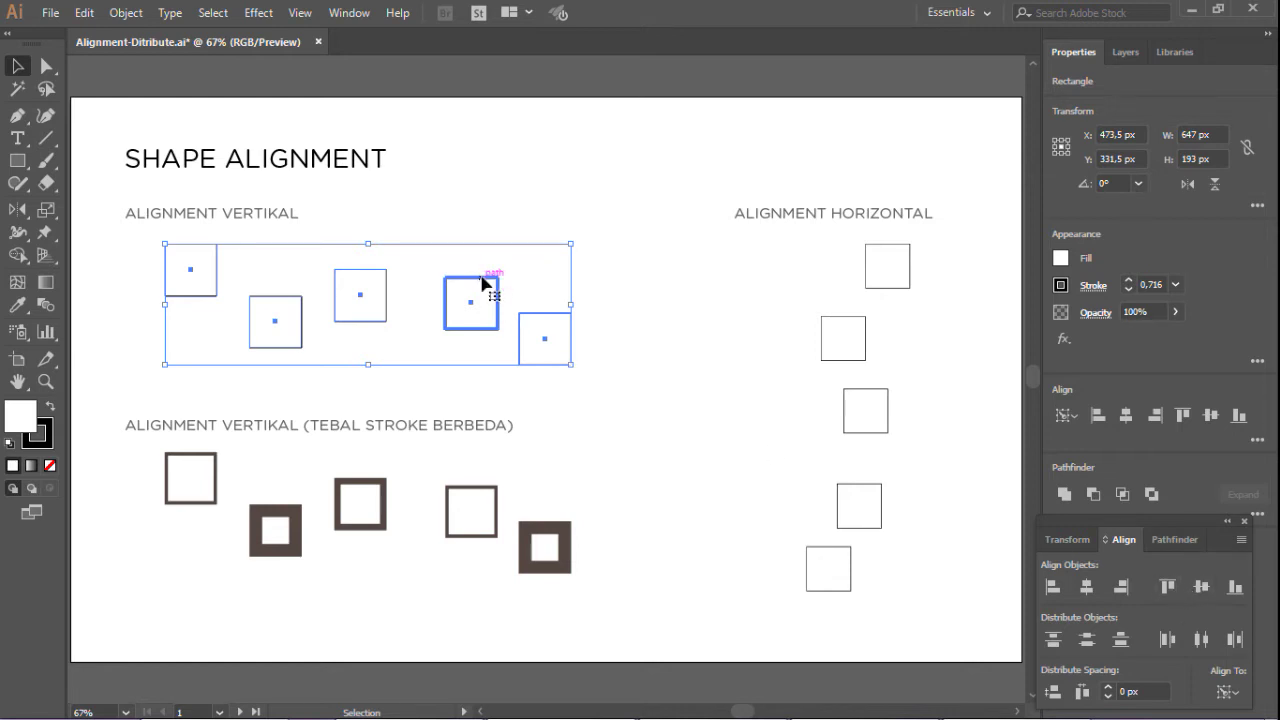
left_click(1166, 588)
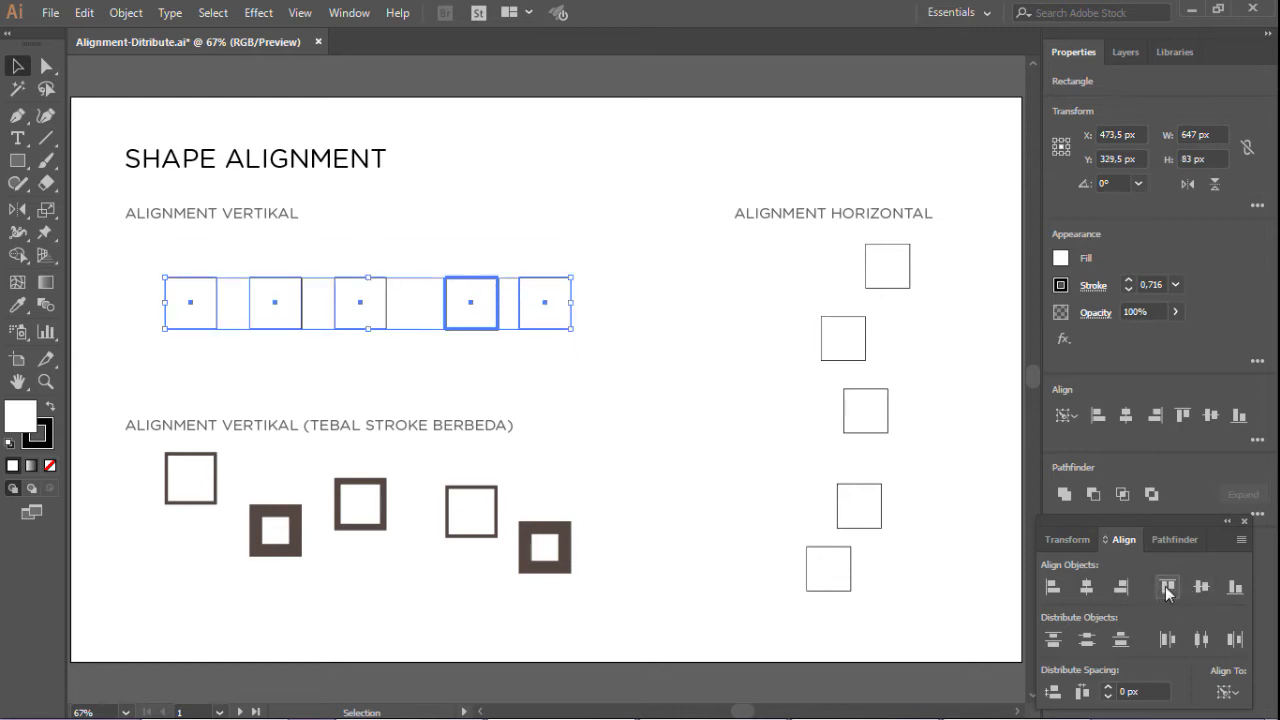
key("ctrl+z")
left_click(630, 345)
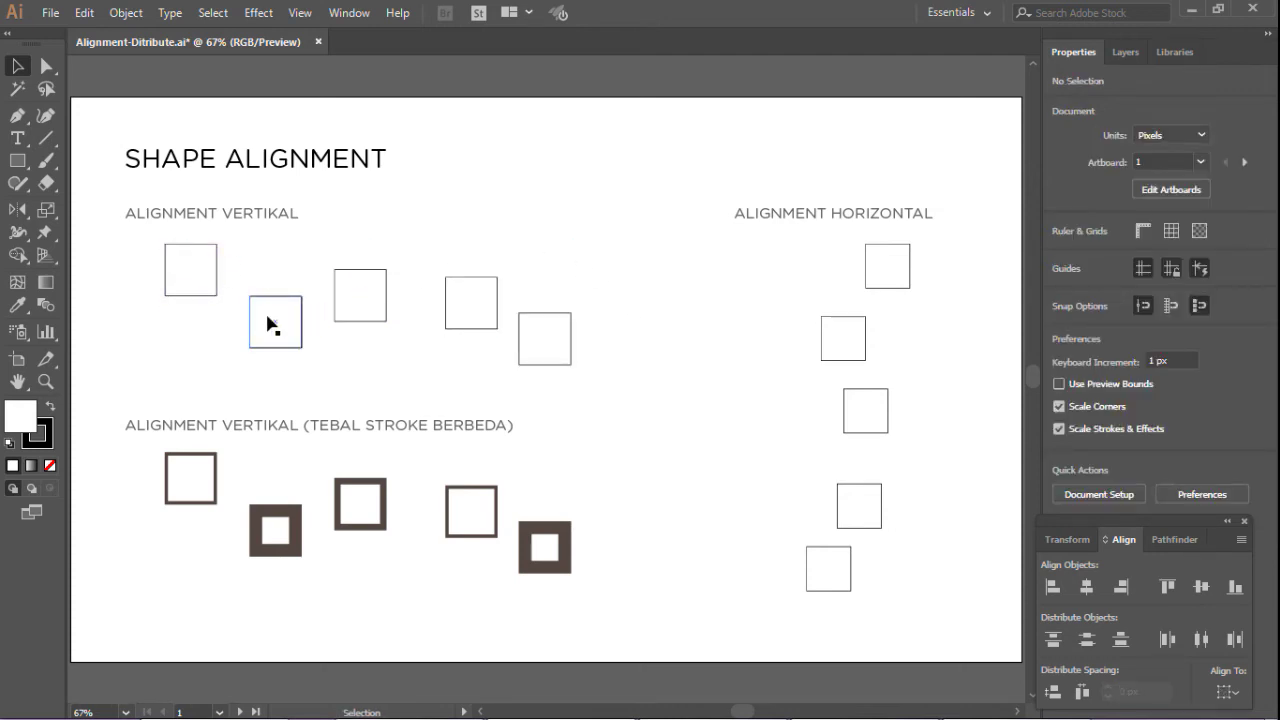
Try bottom-aligning the ALIGNMENT VERTIKAL squares with the second square as key object, and undo it
left_click_drag(141, 235, 663, 380)
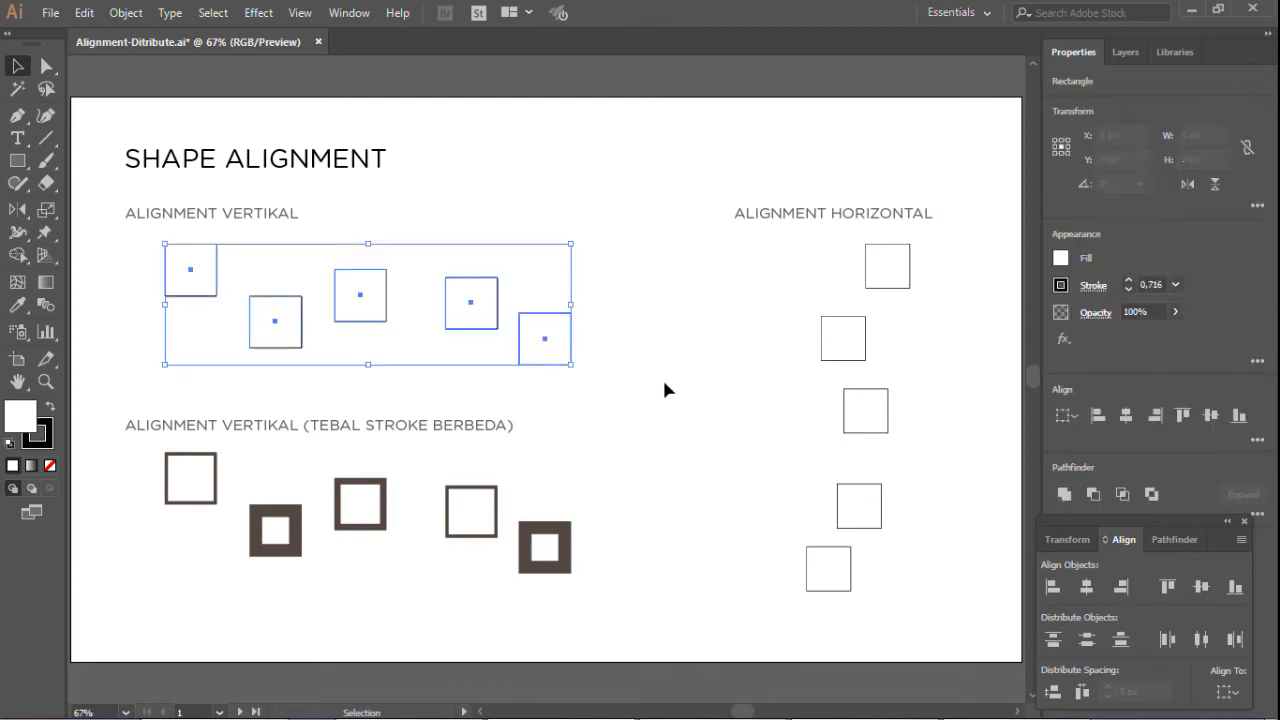
left_click(281, 300)
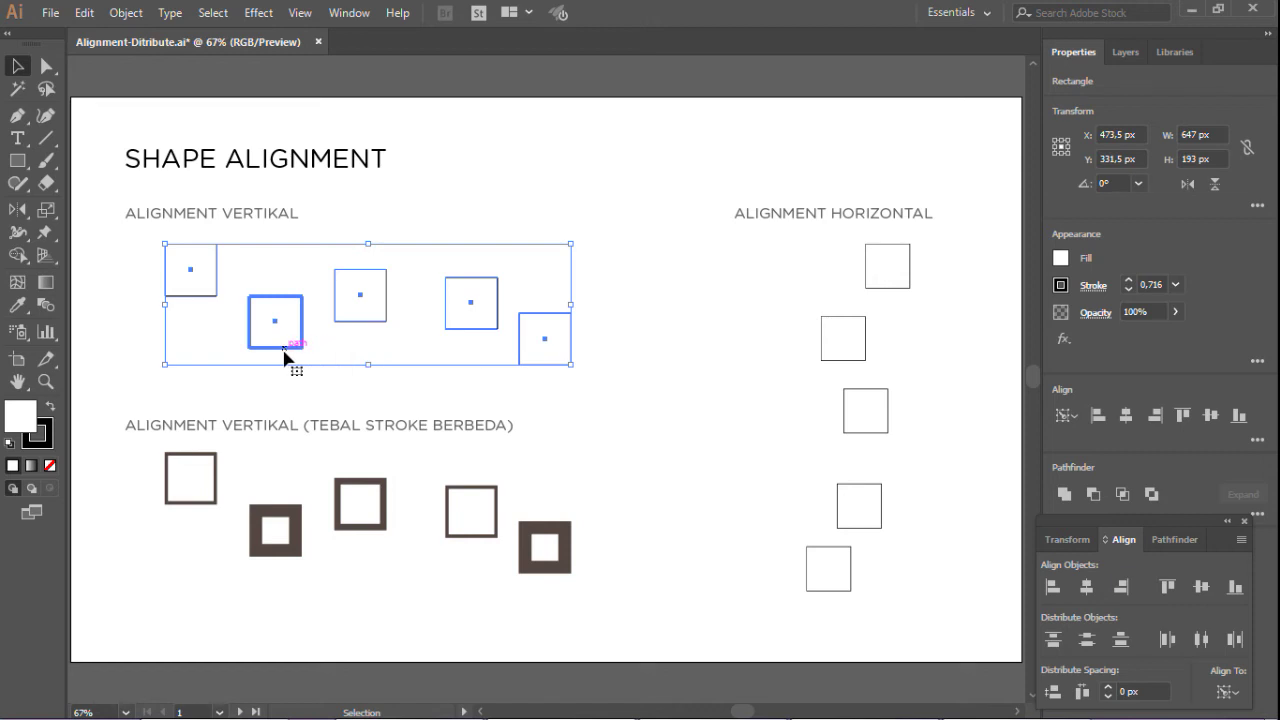
left_click(1235, 587)
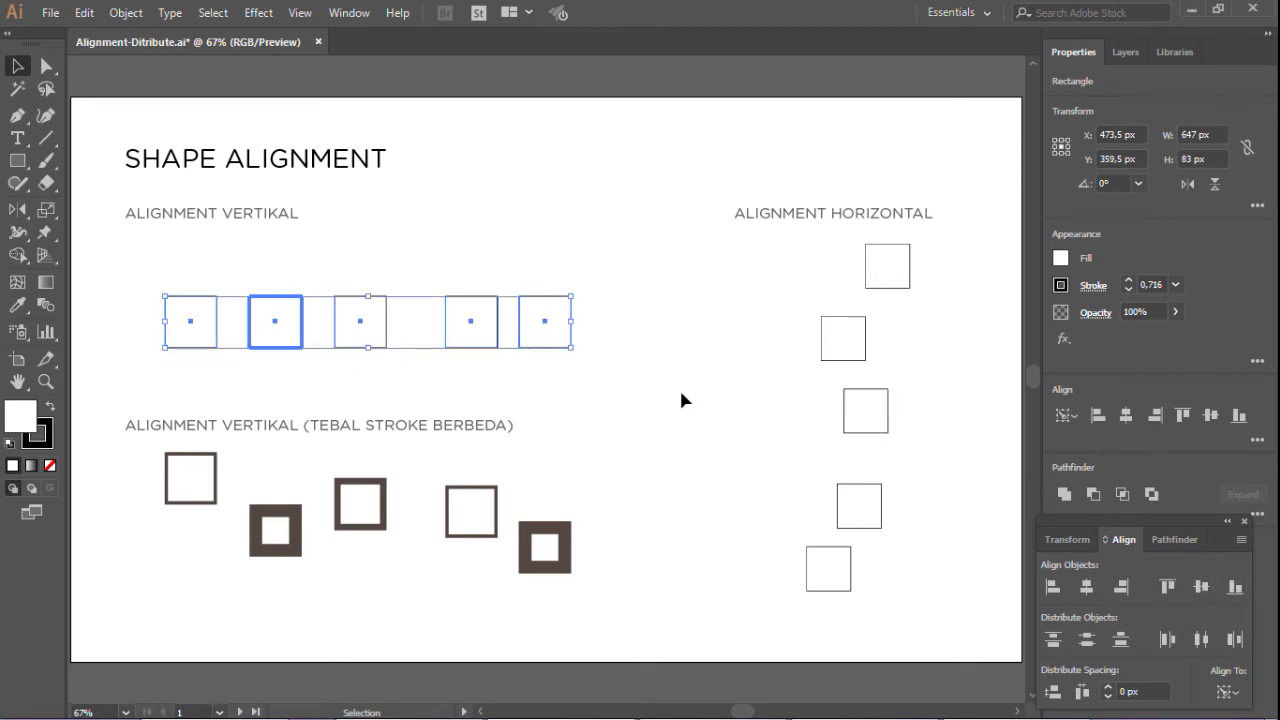
left_click(652, 386)
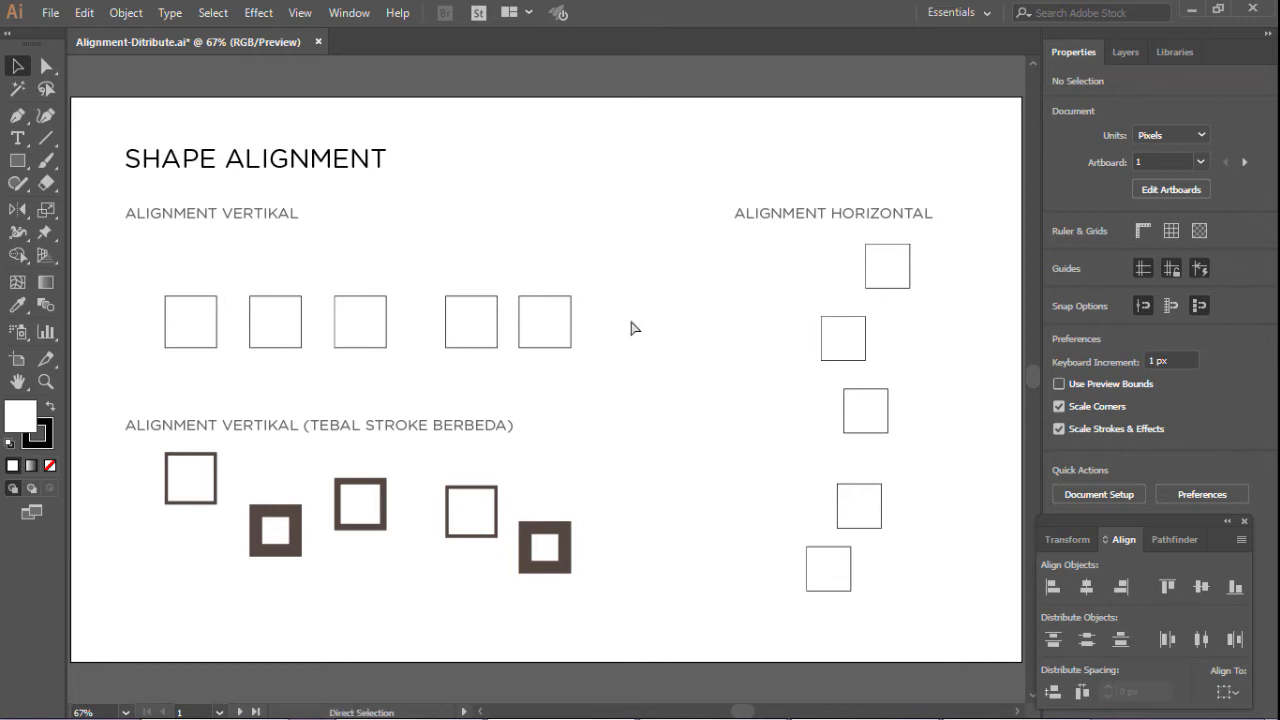
key("ctrl+z")
left_click(634, 320)
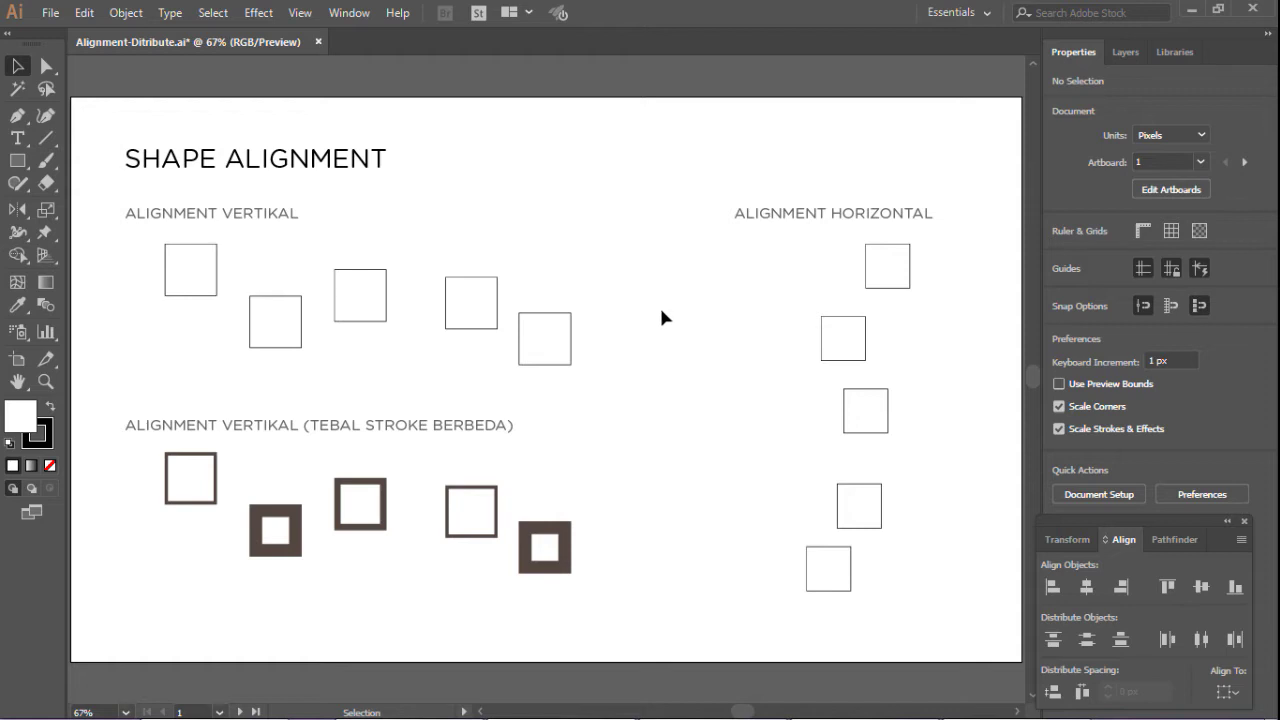
Try aligning the five squares under ALIGNMENT HORIZONTAL by their left edges and by their right edges, undoing each alignment
left_click_drag(781, 236, 967, 614)
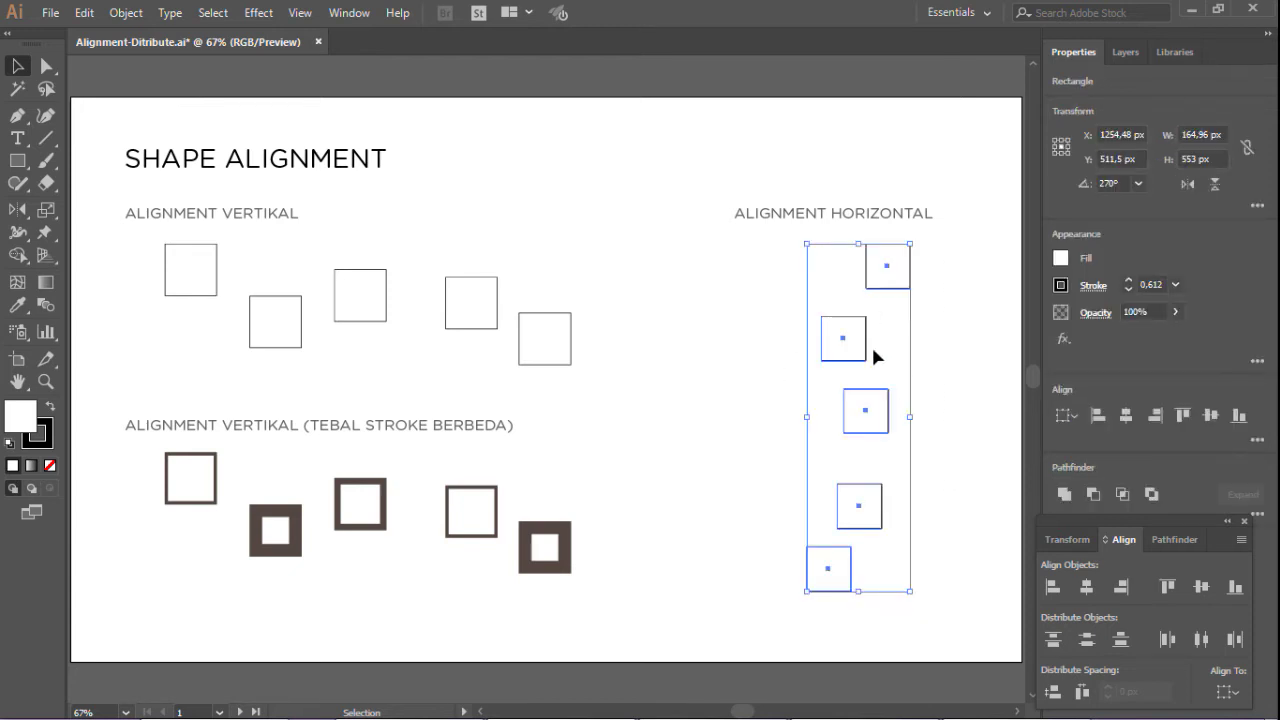
left_click(1051, 588)
key("ctrl+z")
left_click_drag(943, 596, 766, 243)
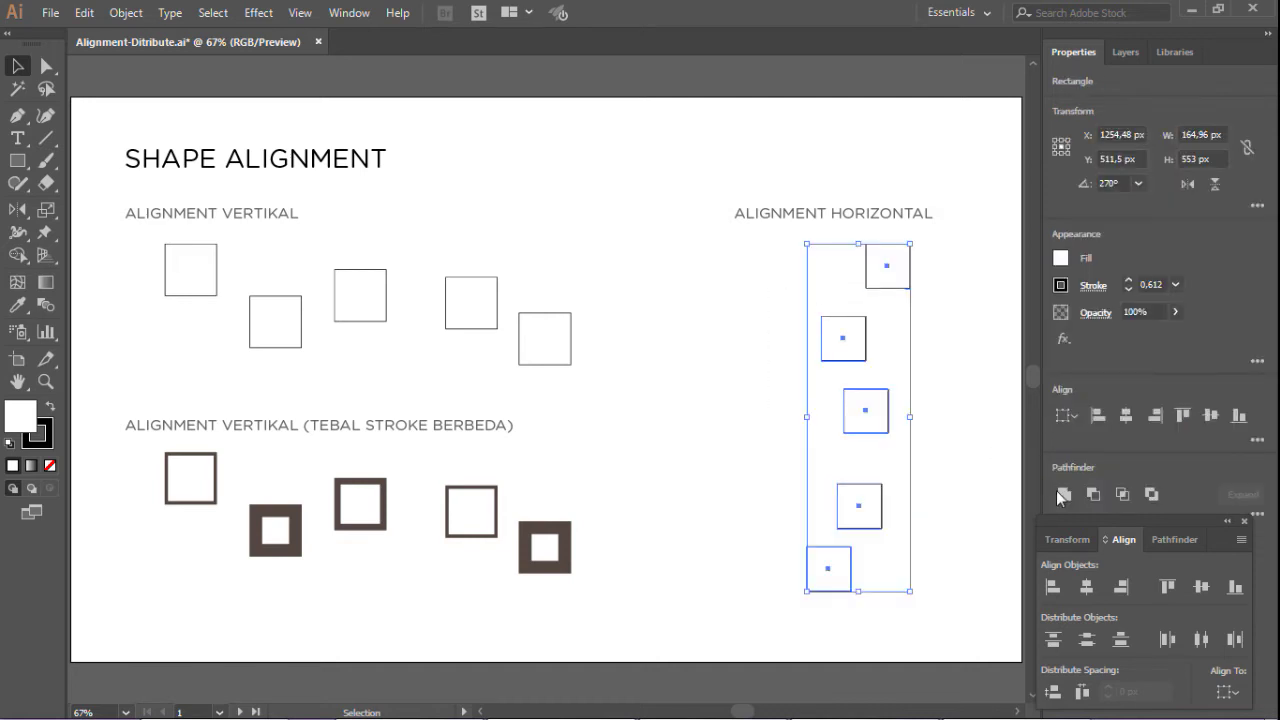
left_click(1115, 589)
key("ctrl+z")
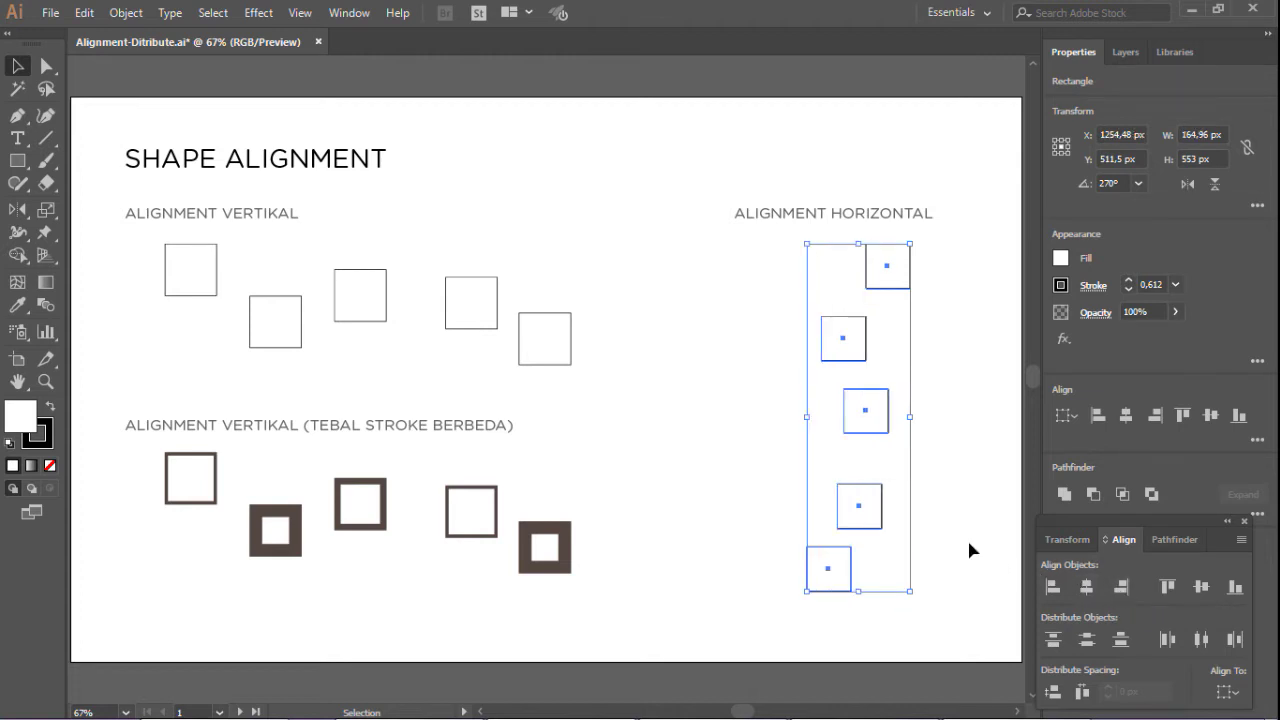
left_click(967, 537)
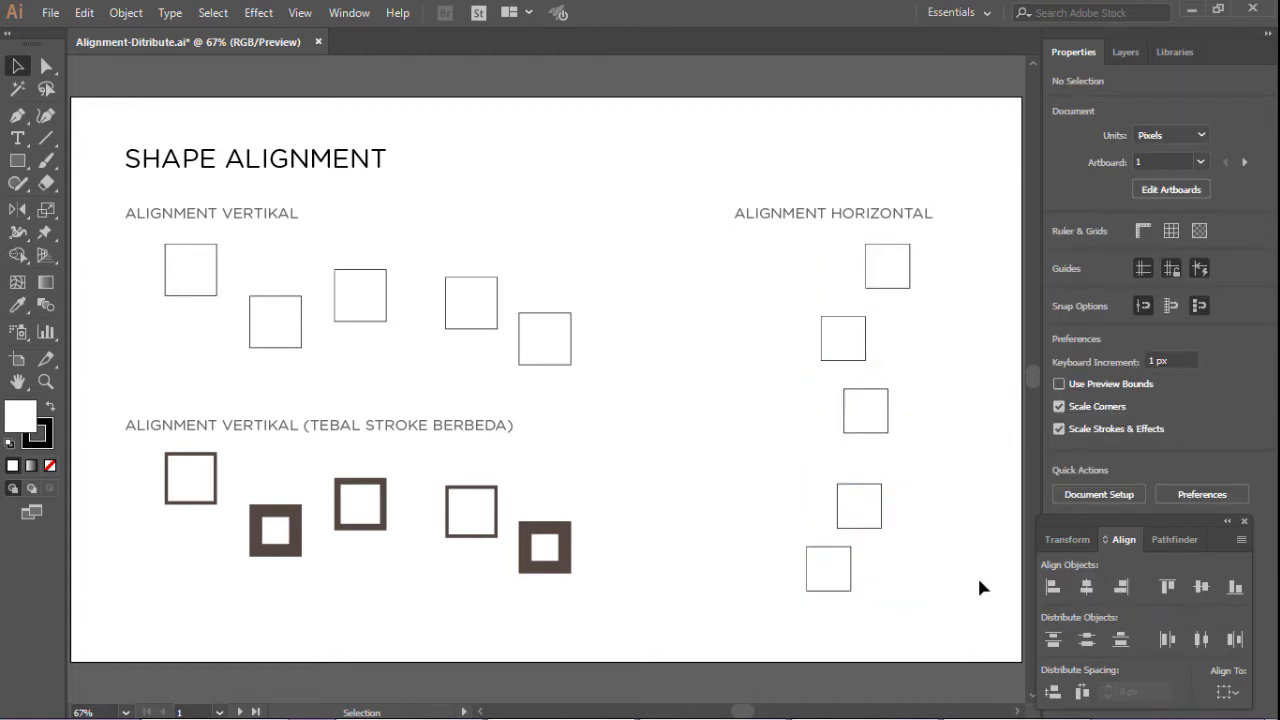
Try left-aligning and horizontally centring the ALIGNMENT HORIZONTAL squares with the second square as key object, undoing each alignment
left_click_drag(927, 520, 808, 254)
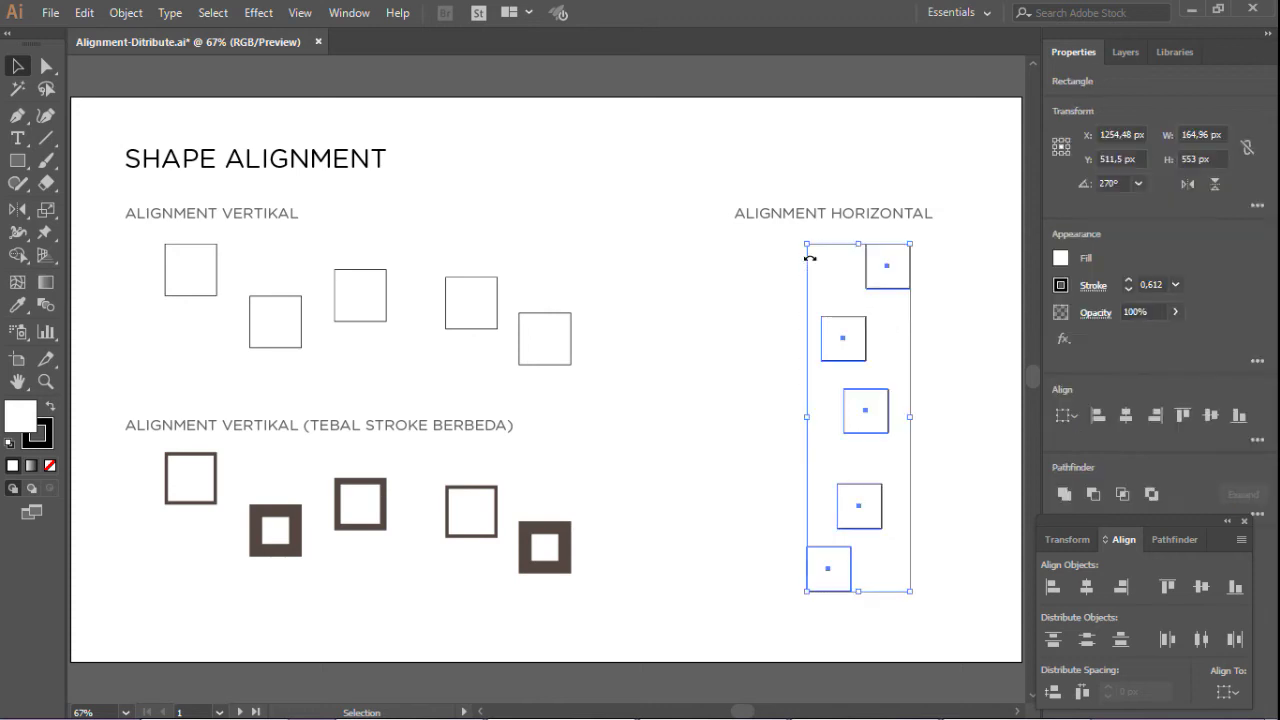
left_click(866, 332)
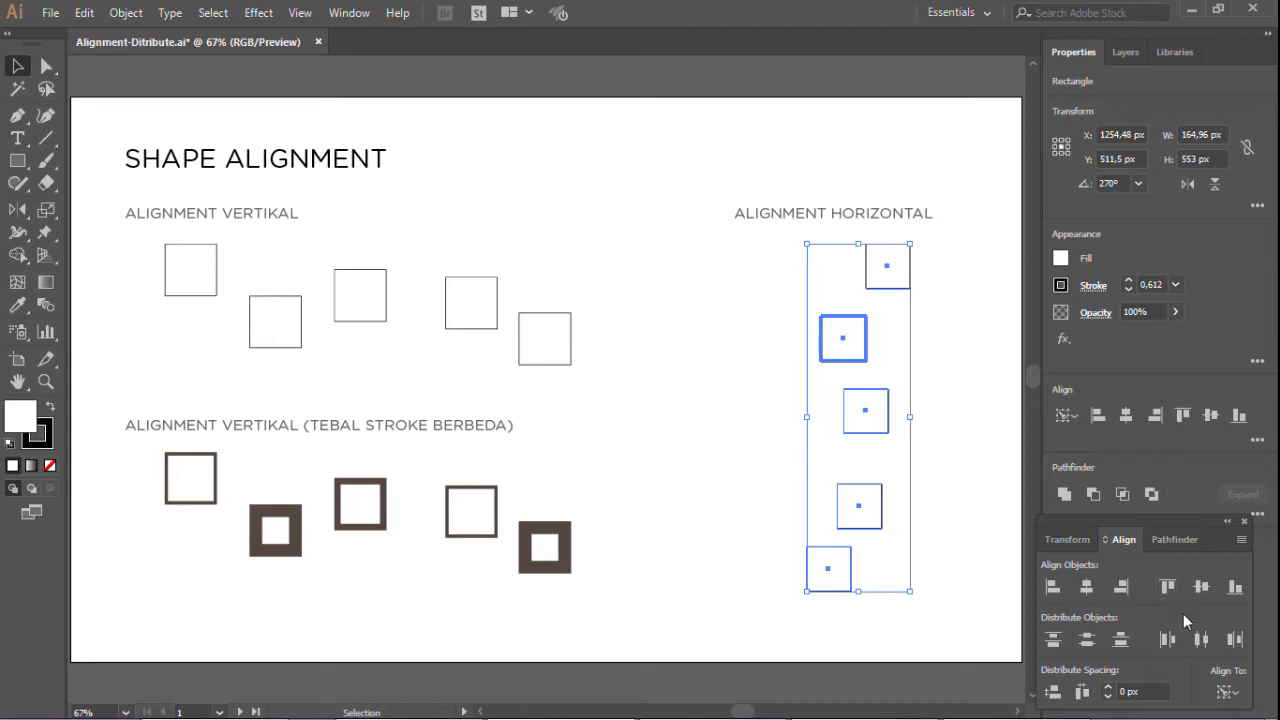
left_click(1052, 588)
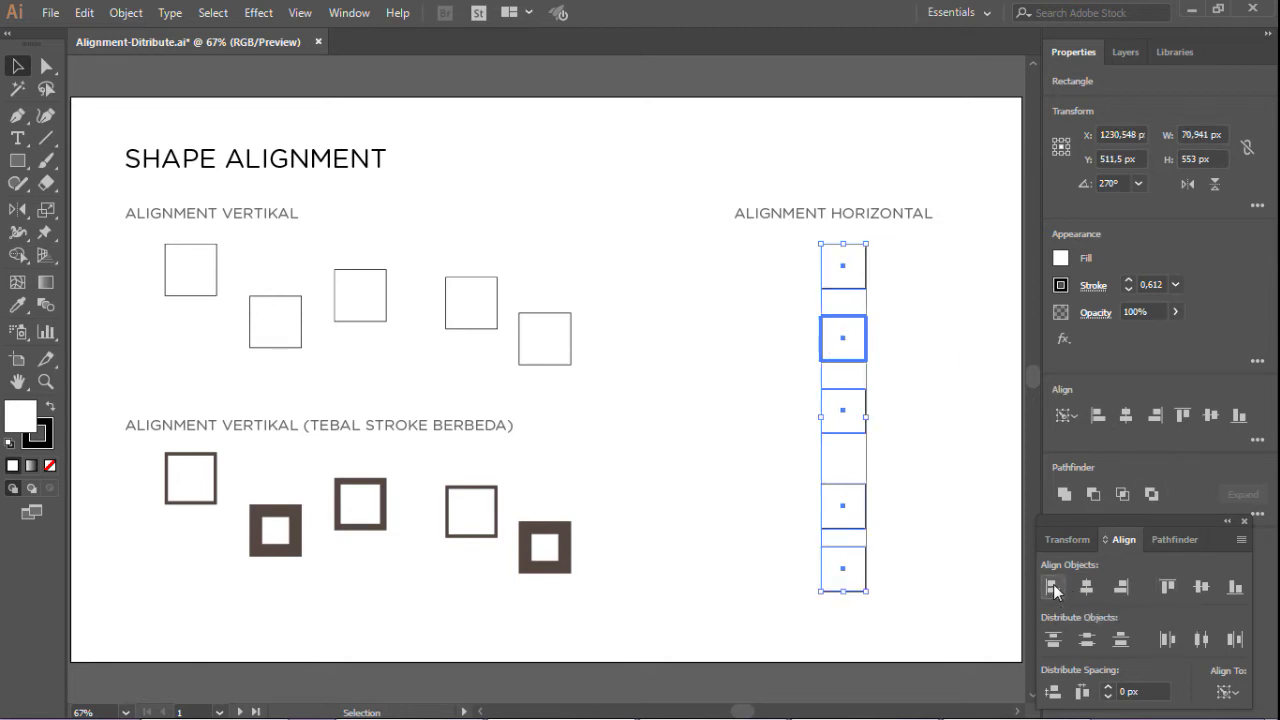
key("ctrl+z")
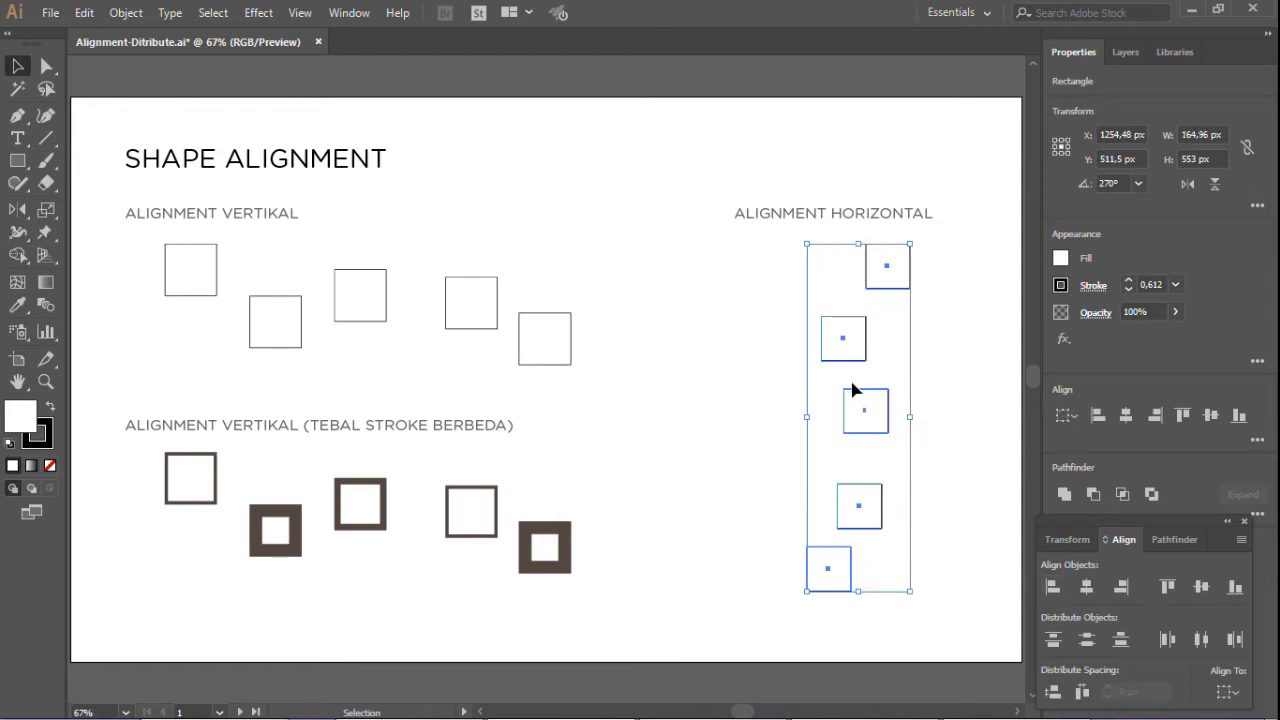
left_click(866, 336)
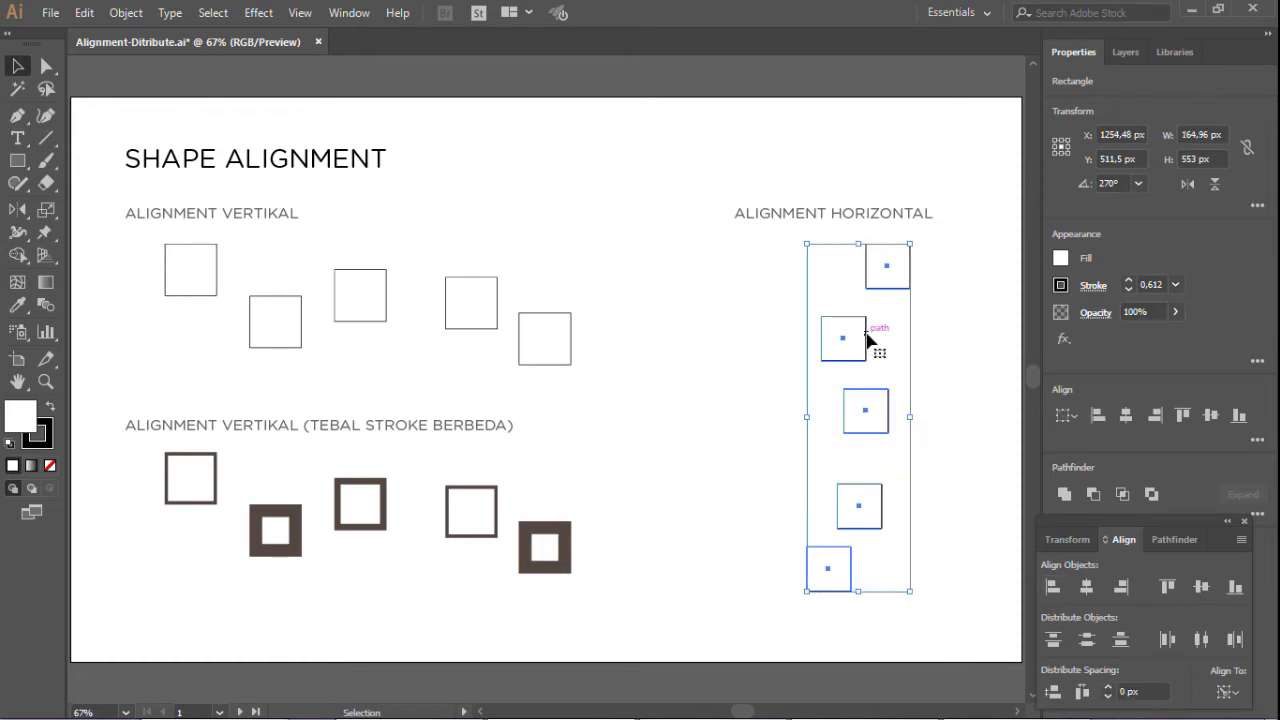
left_click(1087, 587)
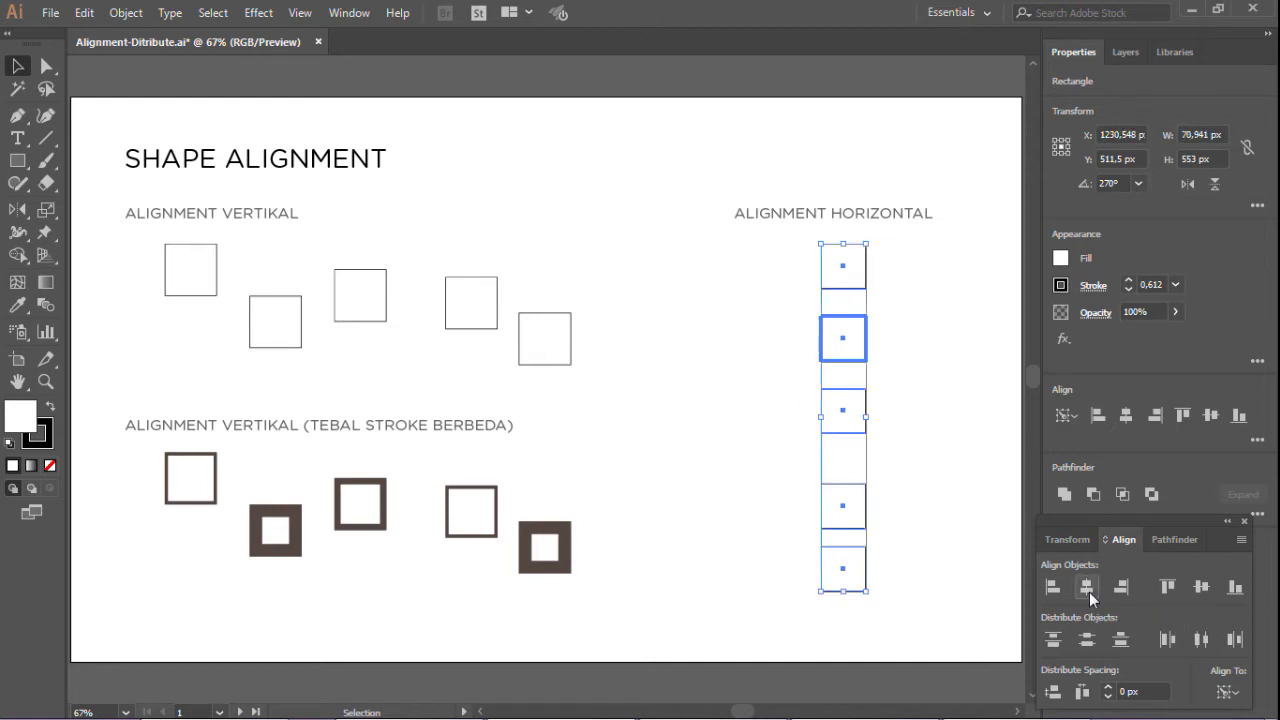
key("ctrl+z")
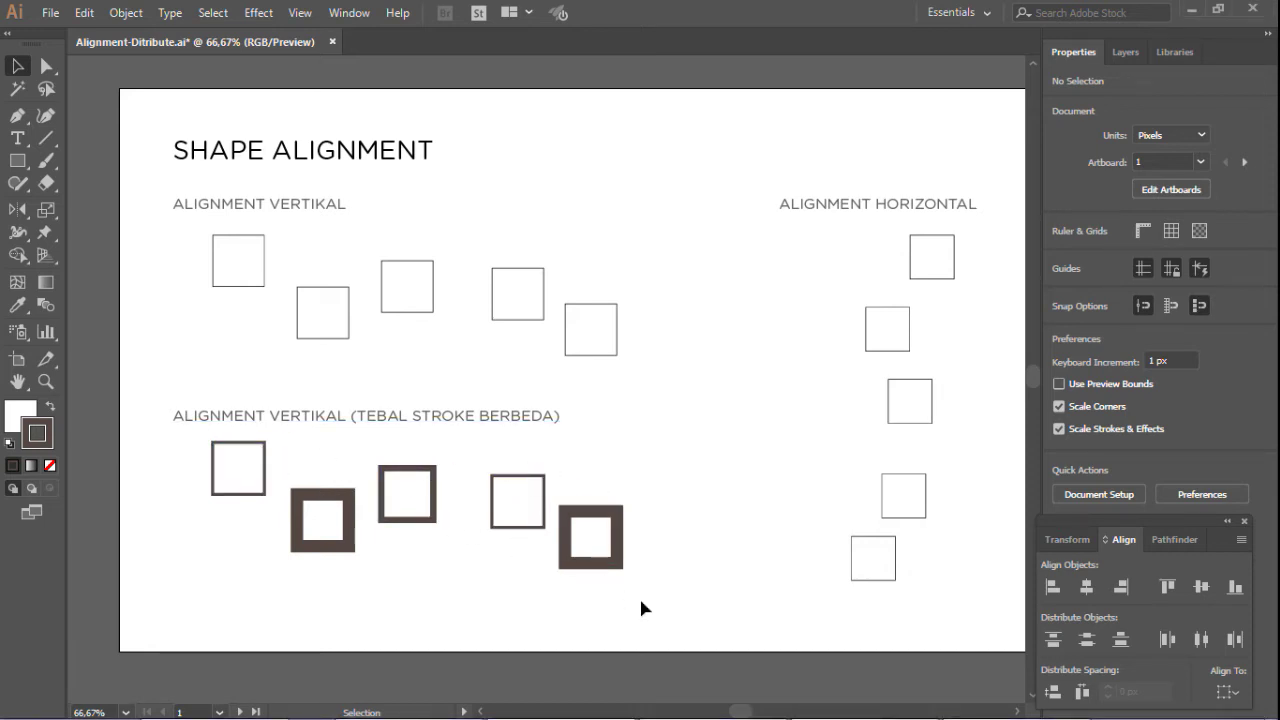
Top-align the five squares under ALIGNMENT VERTIKAL (TEBAL STROKE BERBEDA) and inspect their outer stroke edges up close
left_click_drag(168, 443, 704, 589)
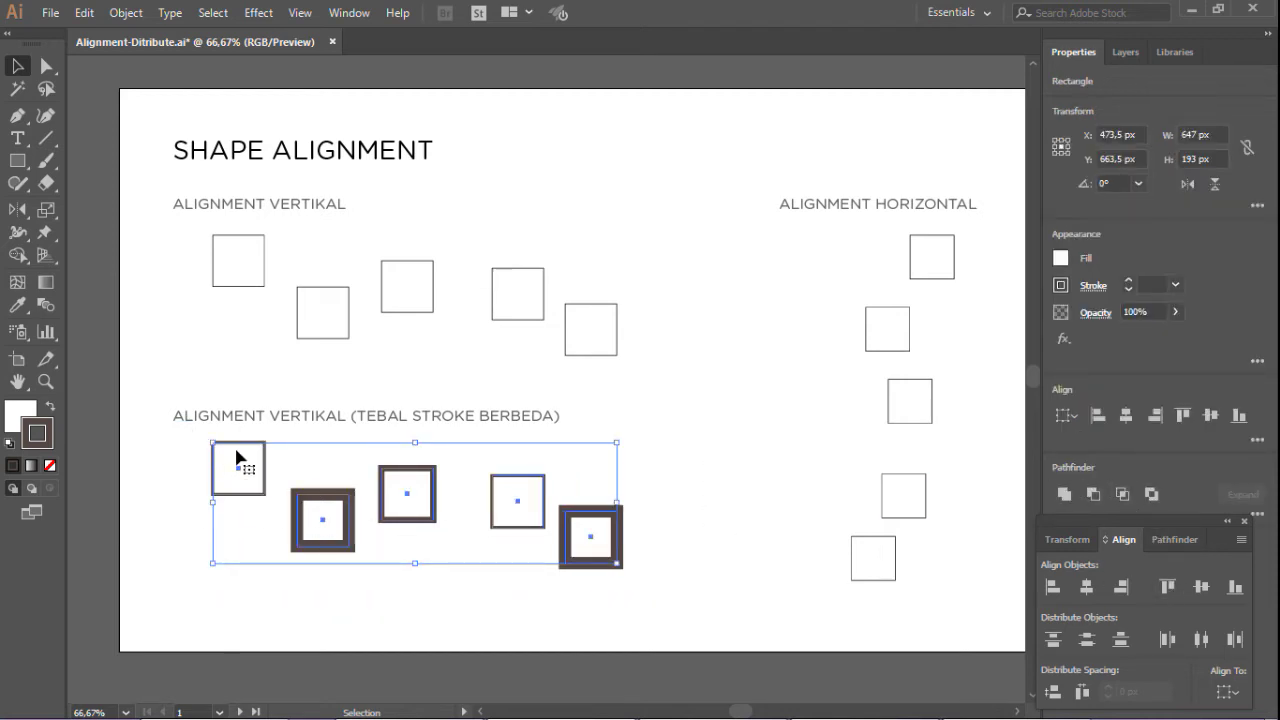
left_click(1169, 588)
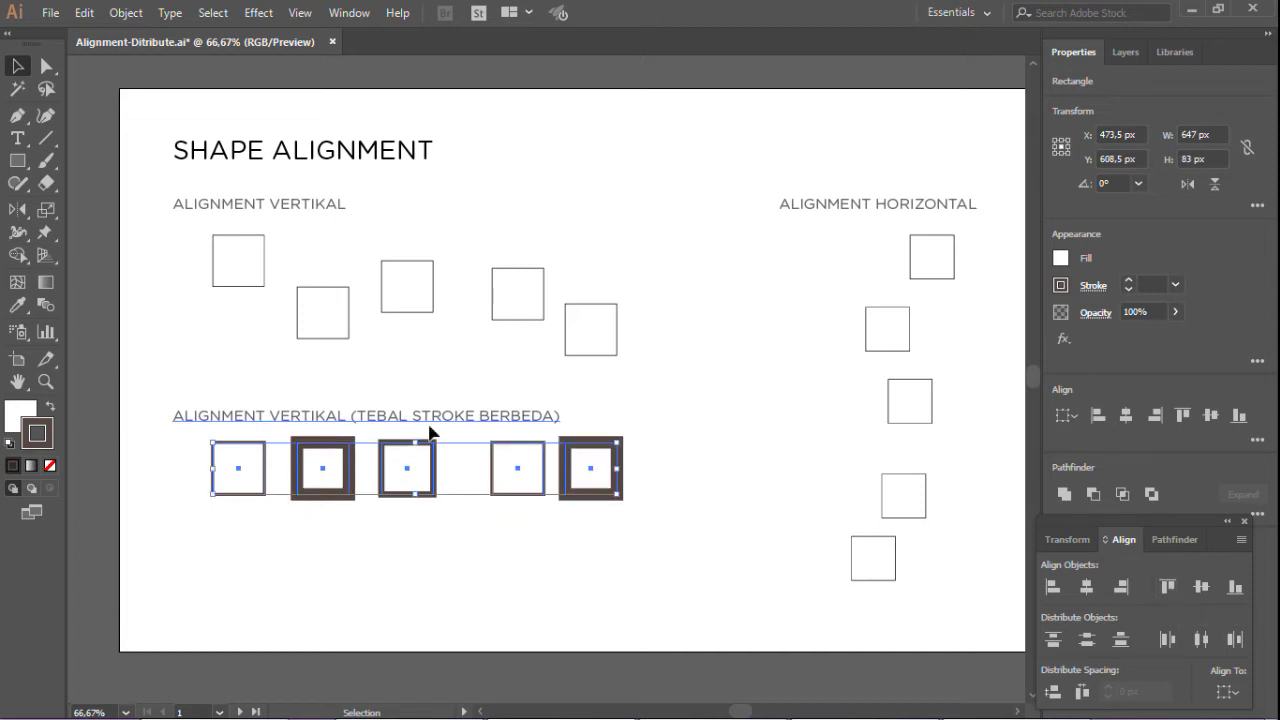
scroll(240, 489, "up", 3)
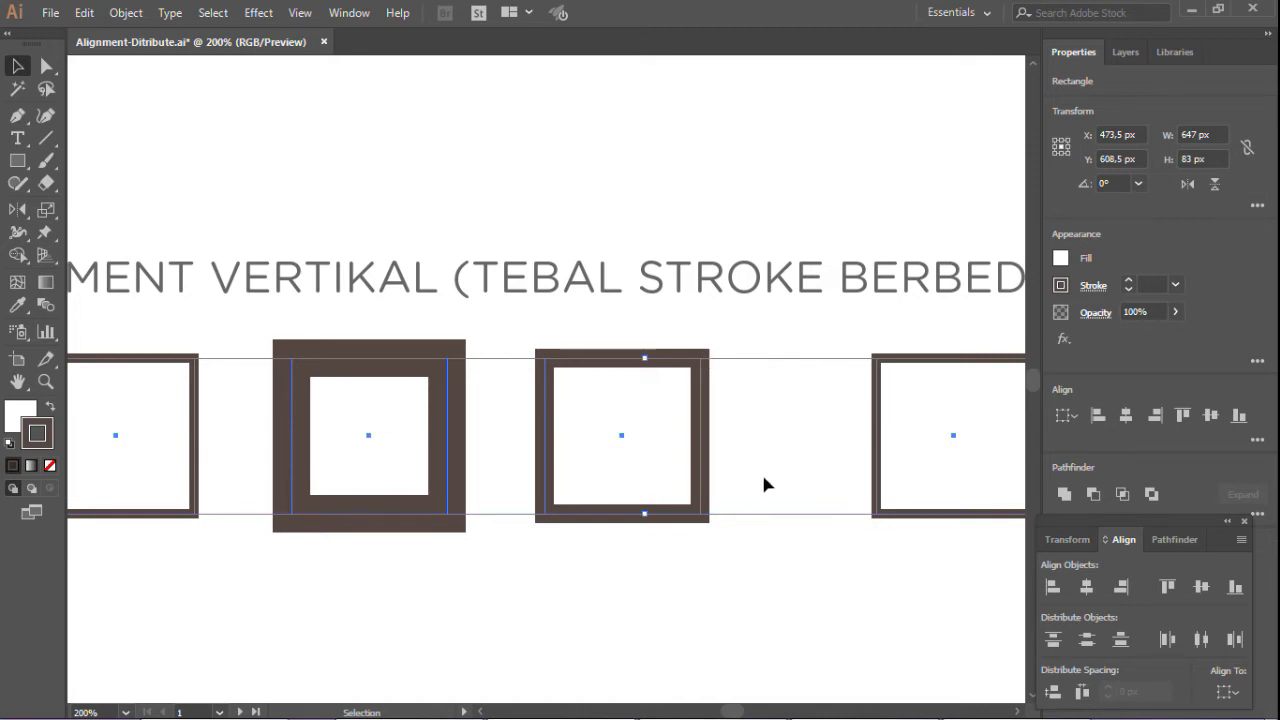
left_click(756, 603)
scroll(693, 520, "down", 1)
scroll(693, 520, "down", 1)
scroll(431, 480, "down", 1)
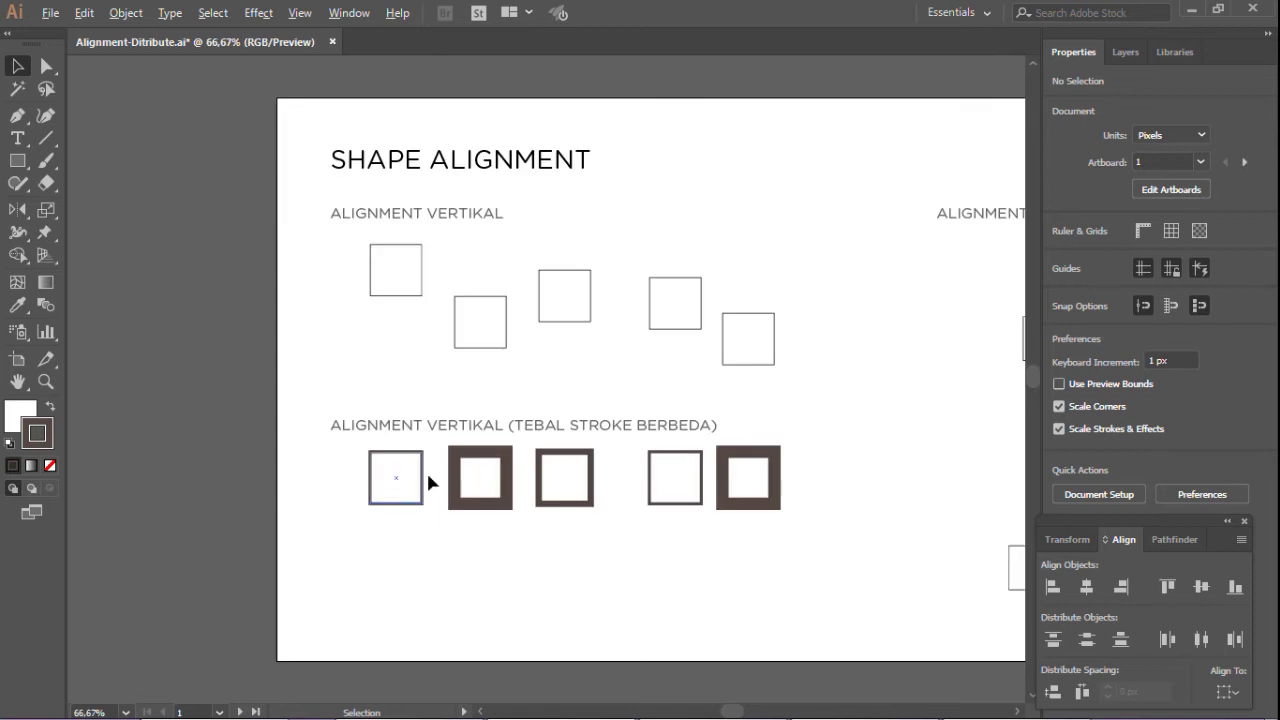
Enable Use Preview Bounds and top-align the five squares under ALIGNMENT VERTIKAL (TEBAL STROKE BERBEDA) by their outer stroke edges
scroll(689, 457, "up", 1)
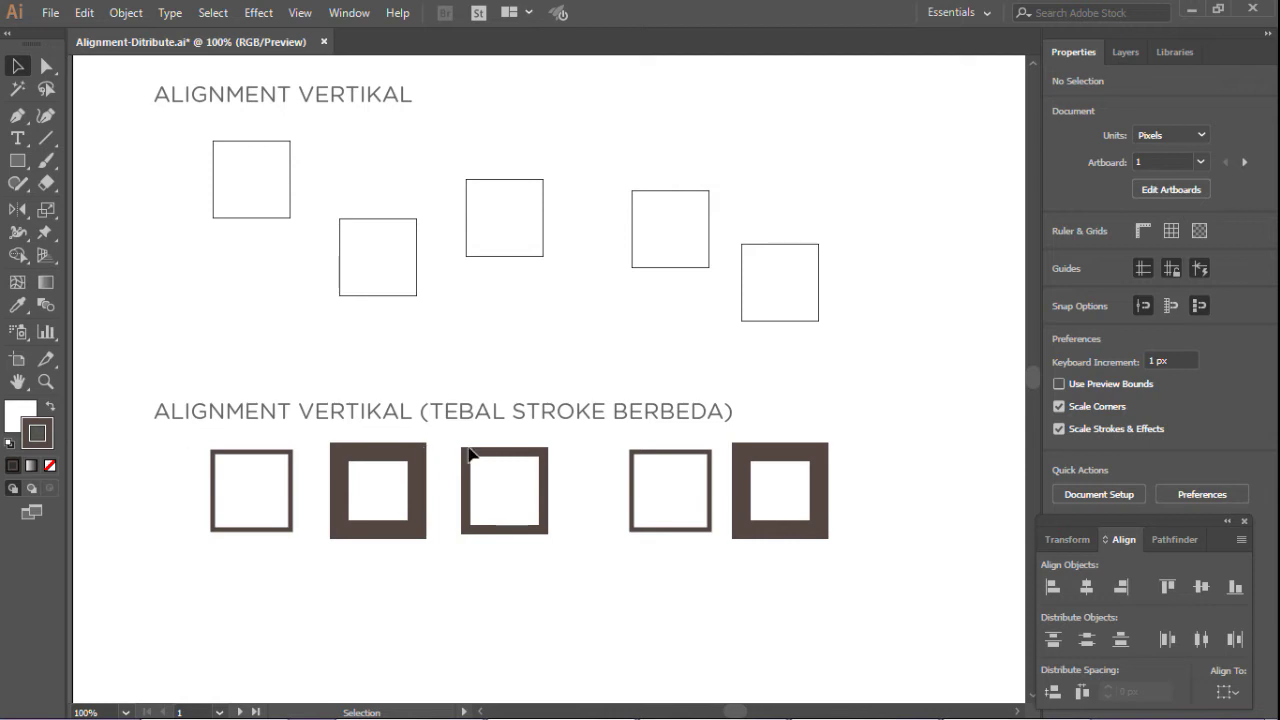
mouse_move(201, 430)
left_mouse_down()
mouse_move(740, 583)
mouse_move(902, 613)
left_mouse_up()
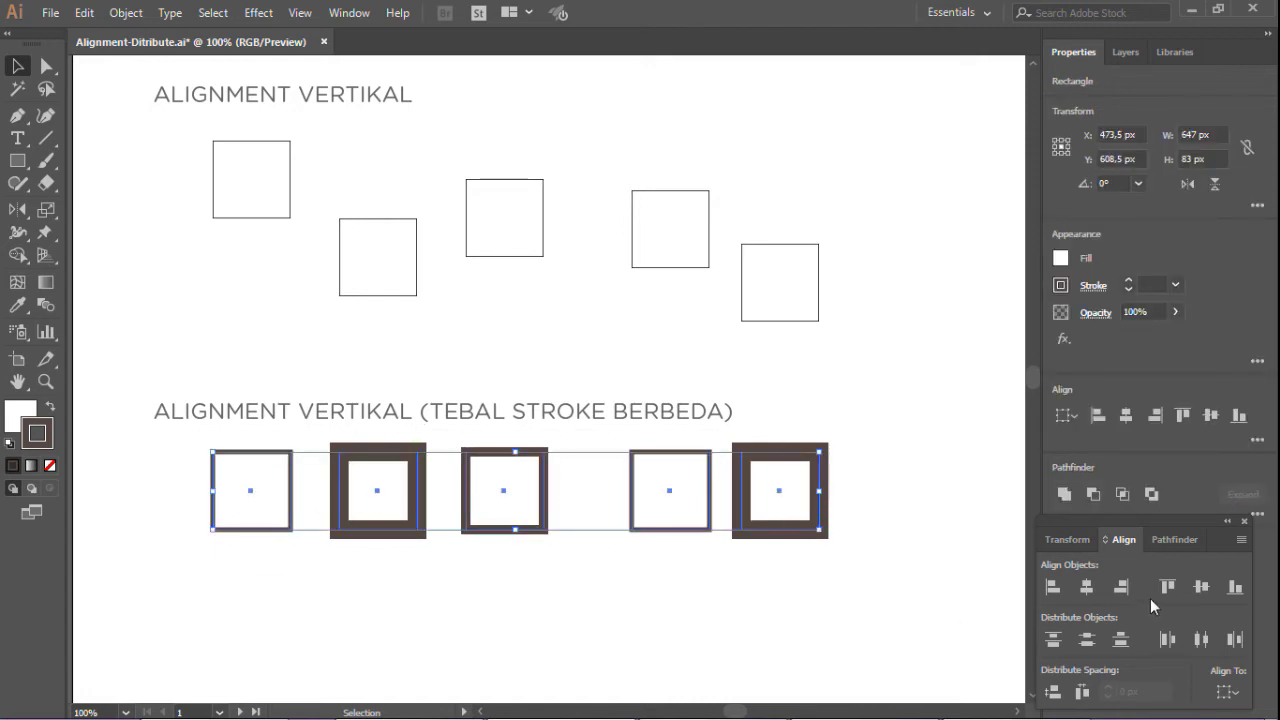
left_click(1241, 540)
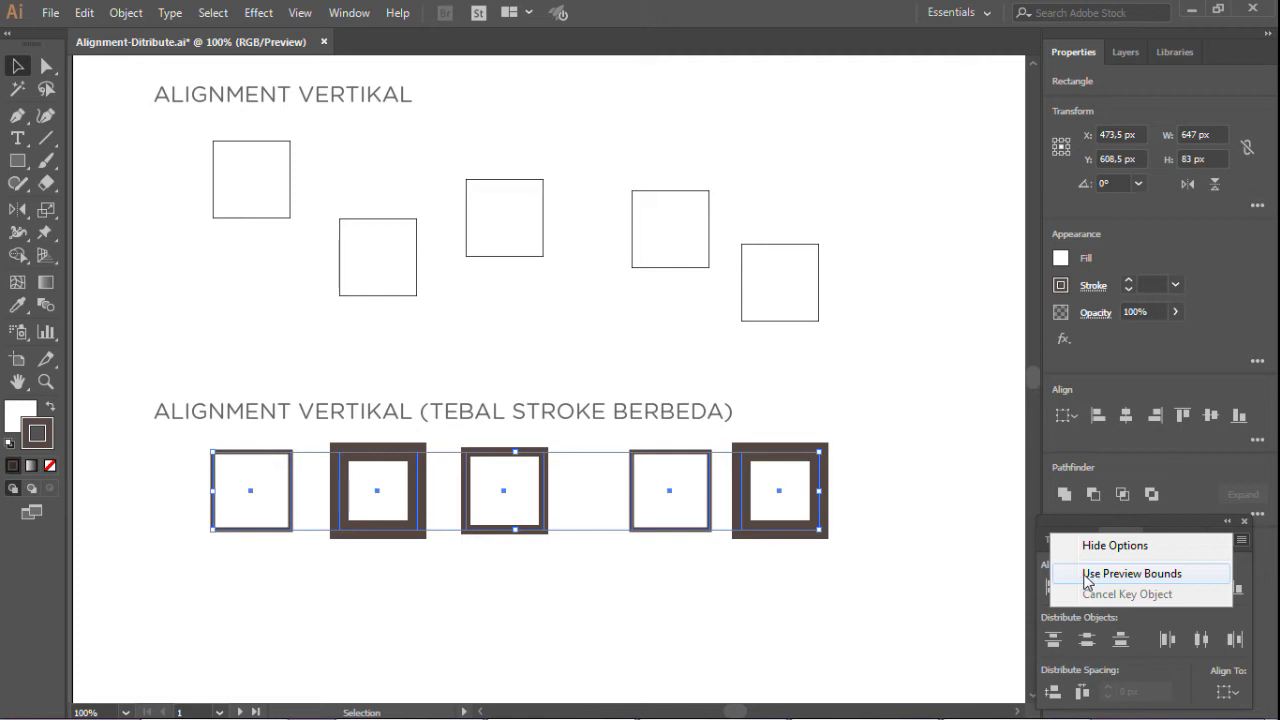
left_click(1088, 583)
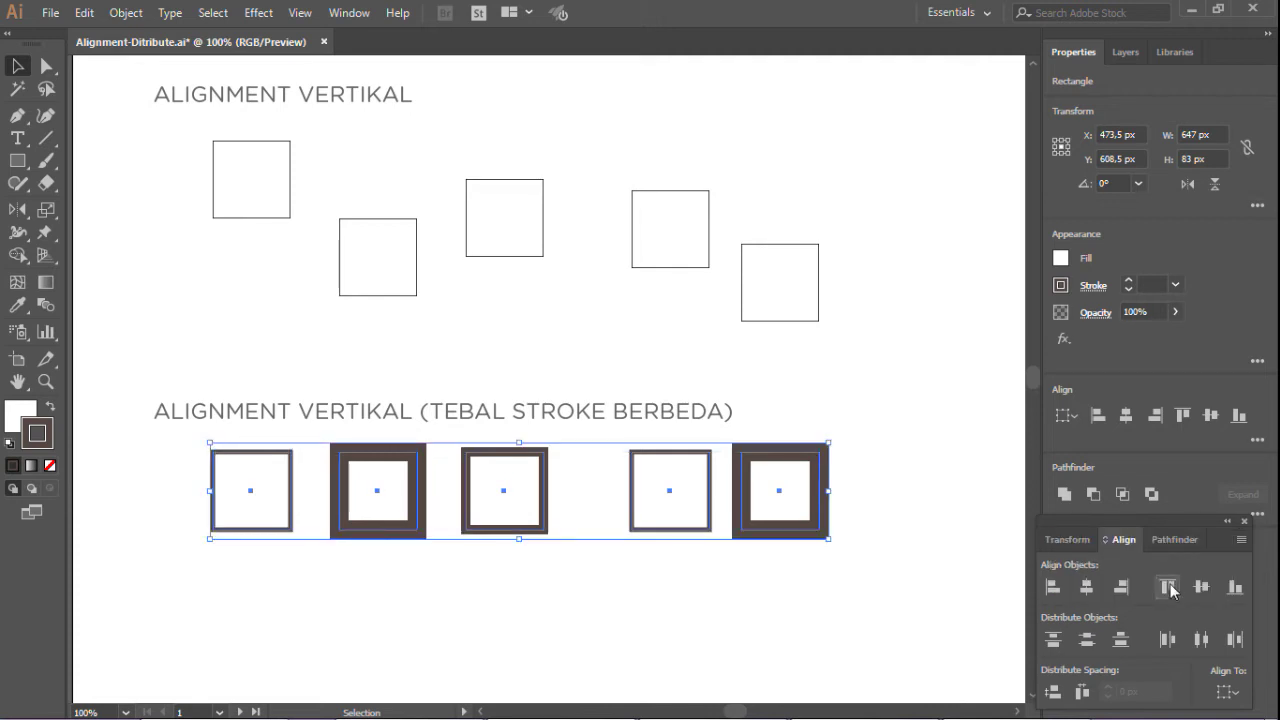
left_click(1168, 588)
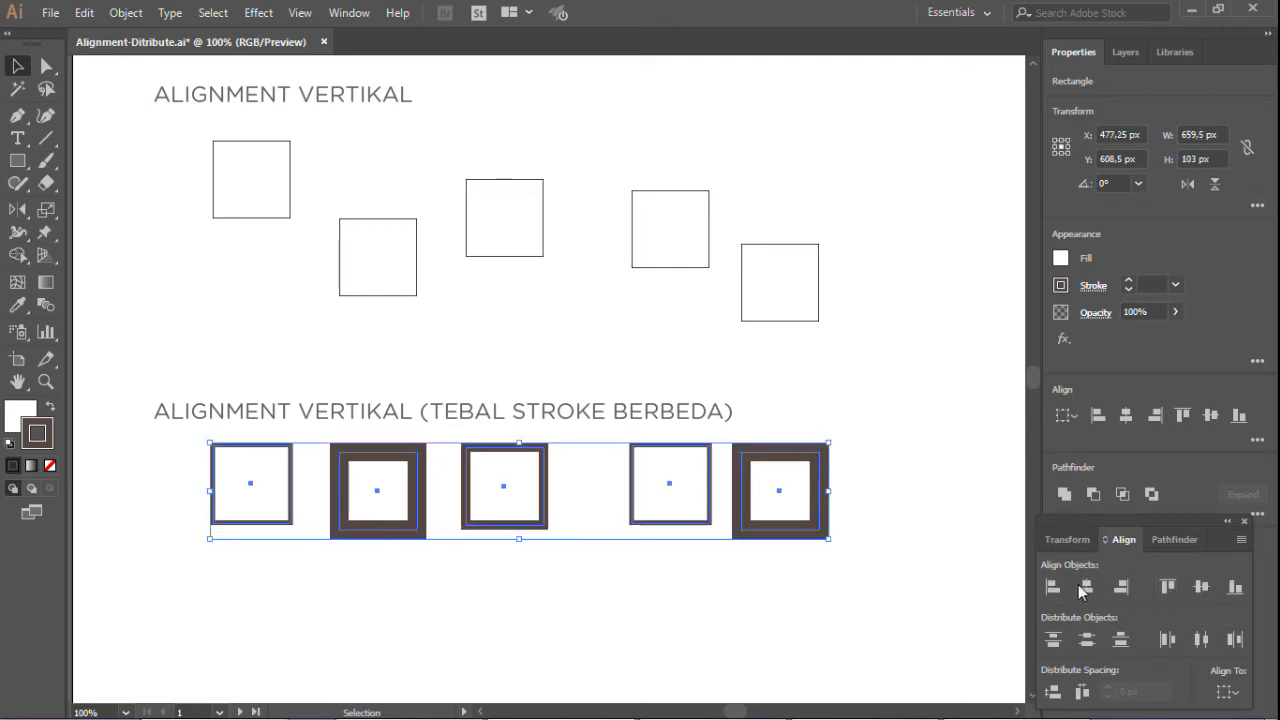
left_click(820, 598)
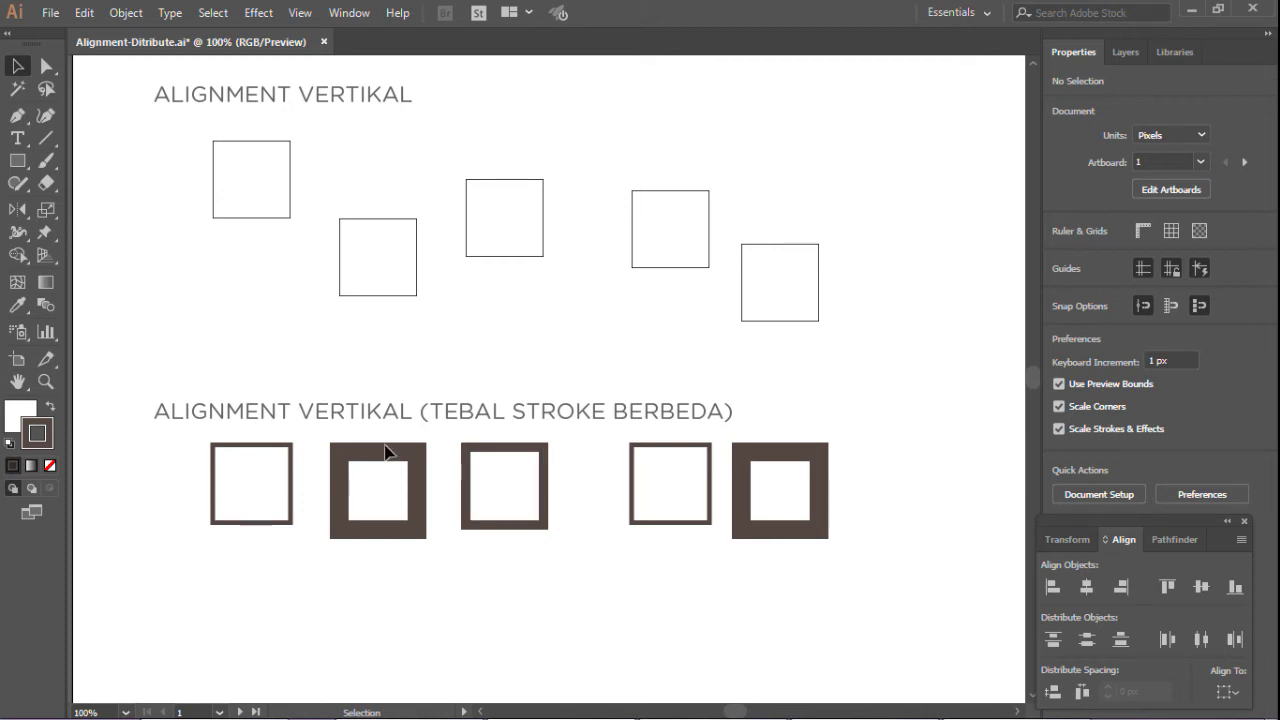
On the LINE ALIGNMENT artboard, align the four ALIGNMENT PADA GARIS lines by their left edges, their right edges, and finally their horizontal centres
scroll(387, 453, "down", 4)
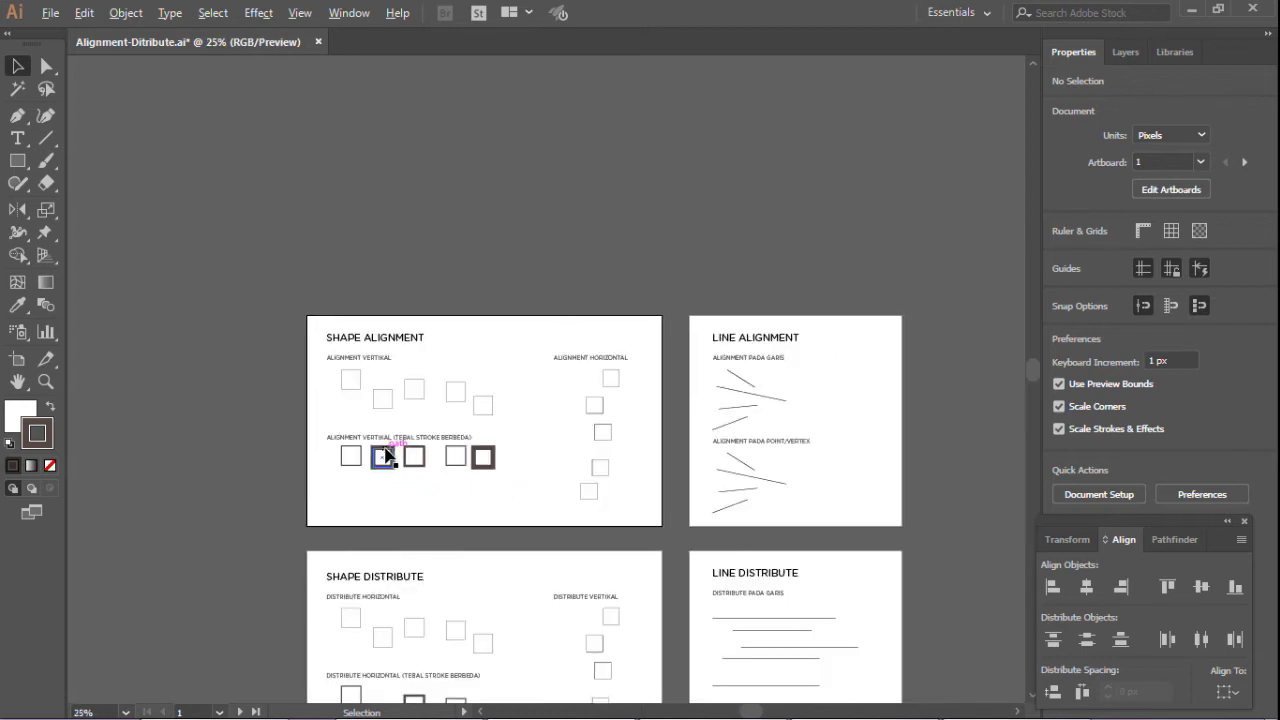
scroll(627, 320, "down", 2)
left_click(621, 320)
key("ctrl+0")
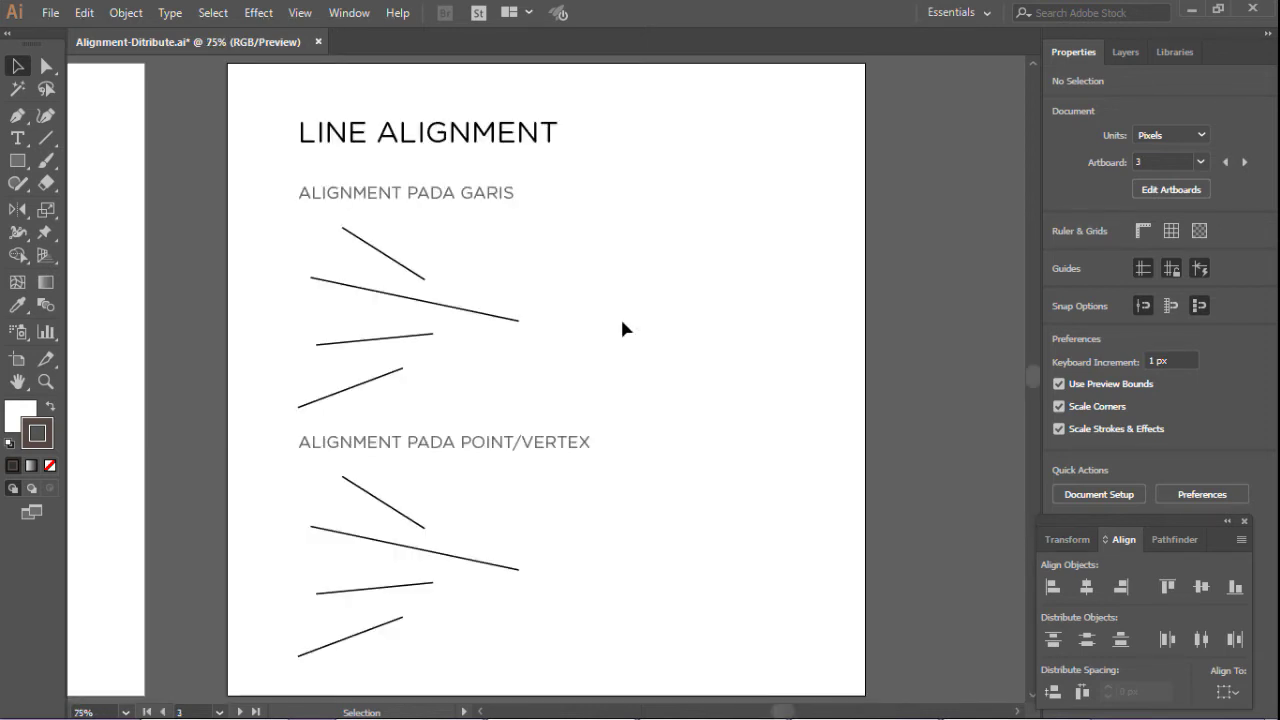
left_click_drag(503, 389, 375, 254)
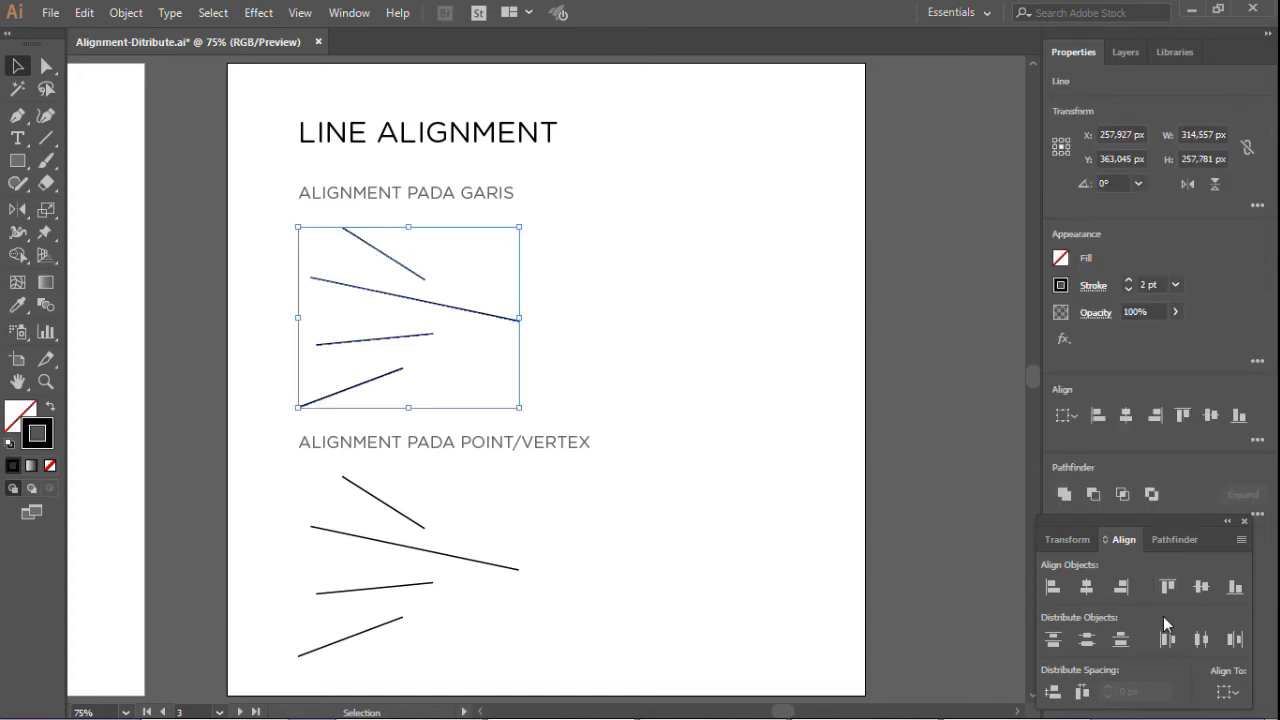
left_click(1051, 589)
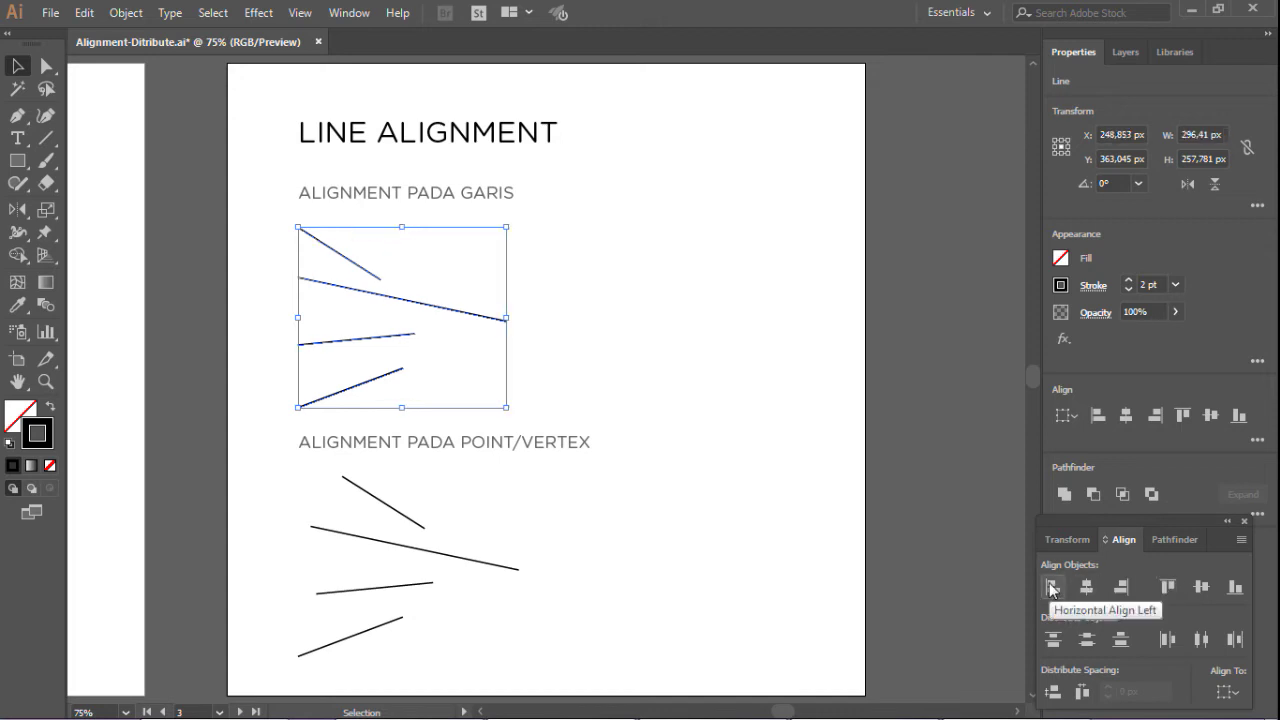
left_click(1123, 589)
left_click(1087, 589)
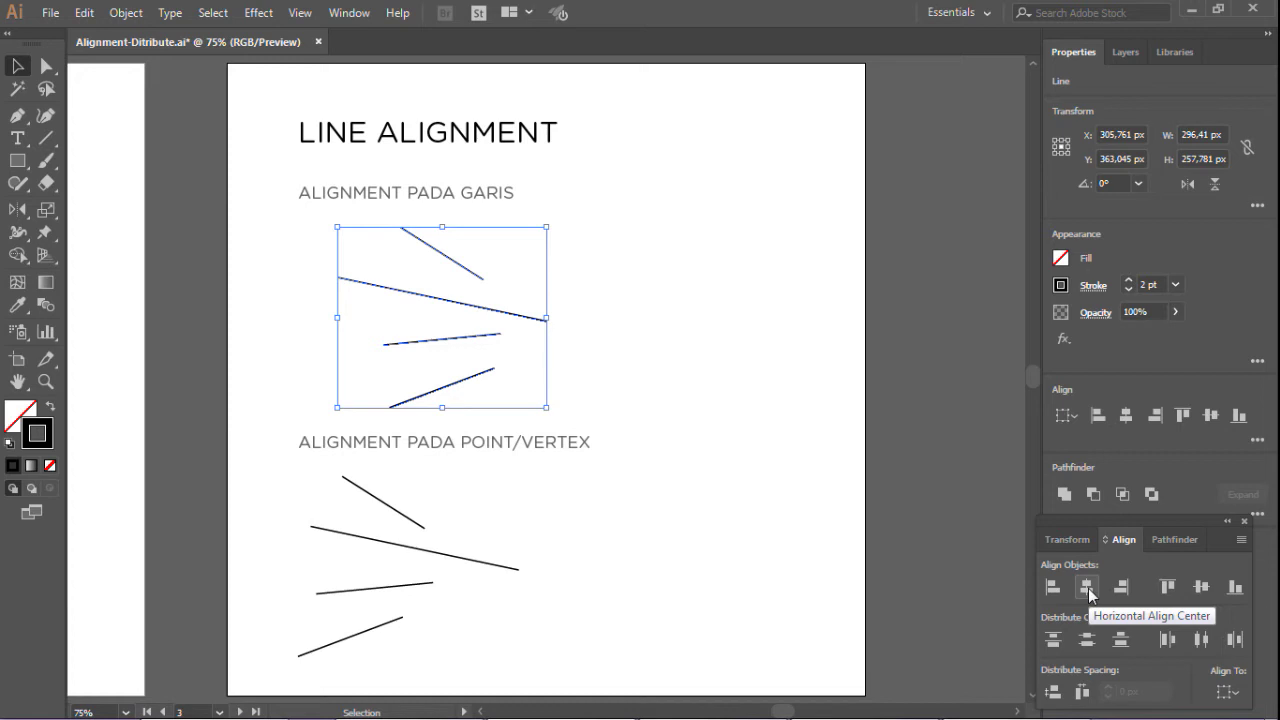
left_click(625, 294)
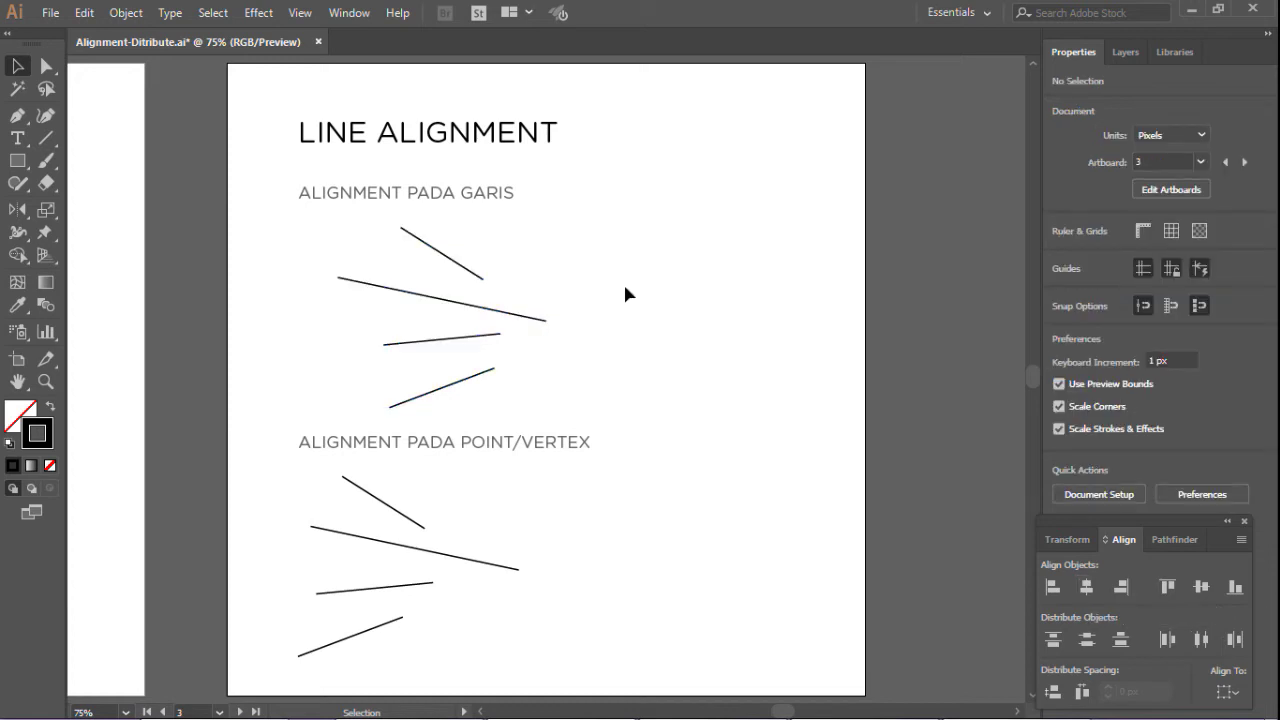
Align only the left end anchor points of the four lines under ALIGNMENT PADA POINT/VERTEX to the leftmost one
scroll(626, 304, "down", 1)
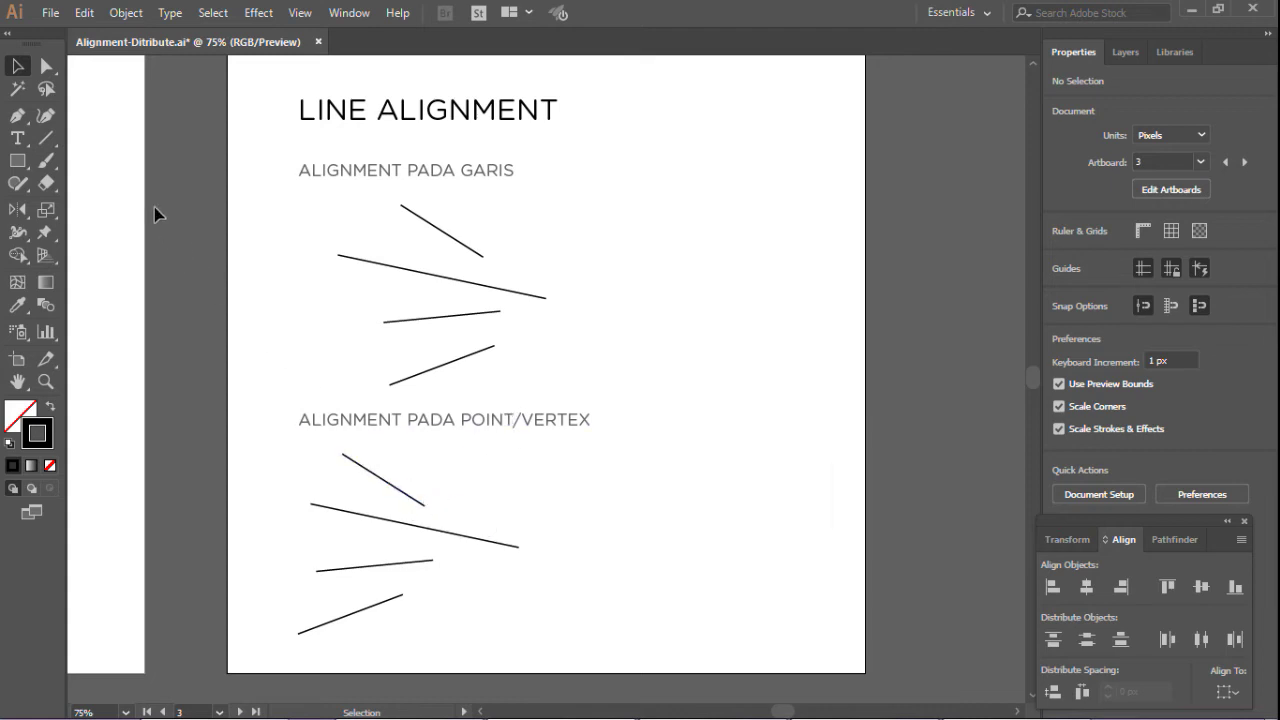
left_click(46, 66)
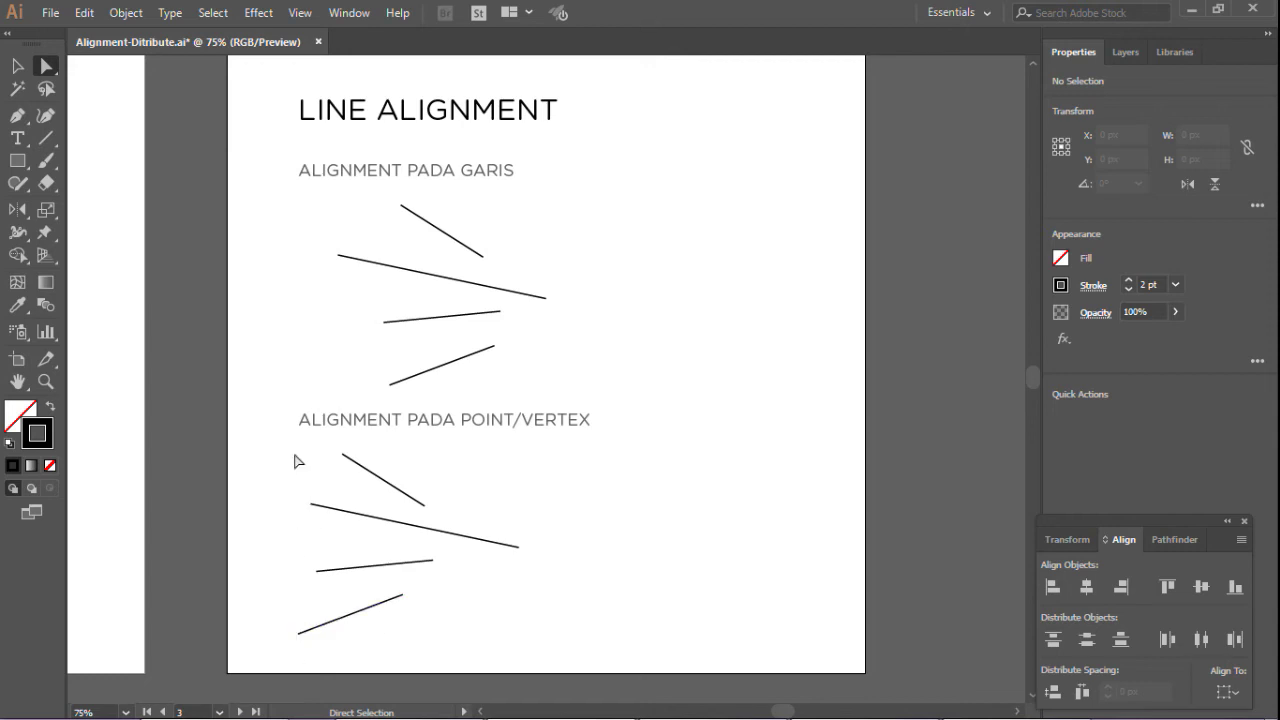
left_click_drag(266, 438, 364, 665)
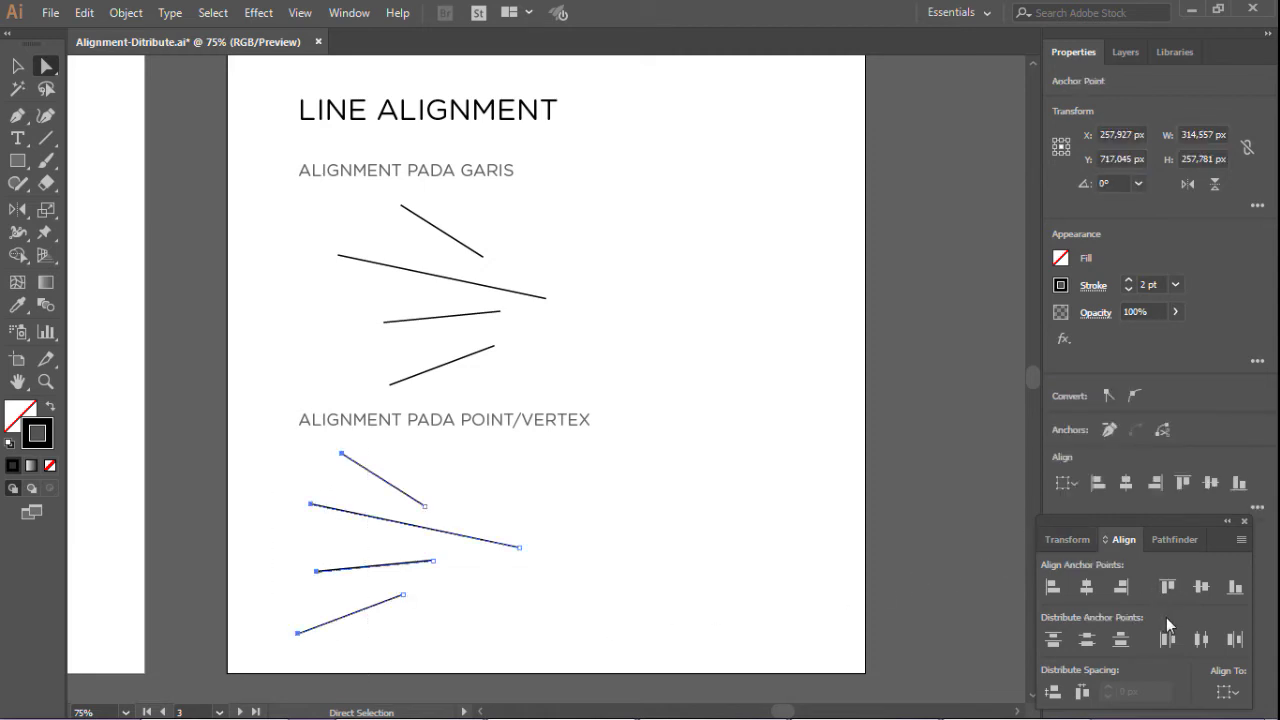
left_click(1053, 587)
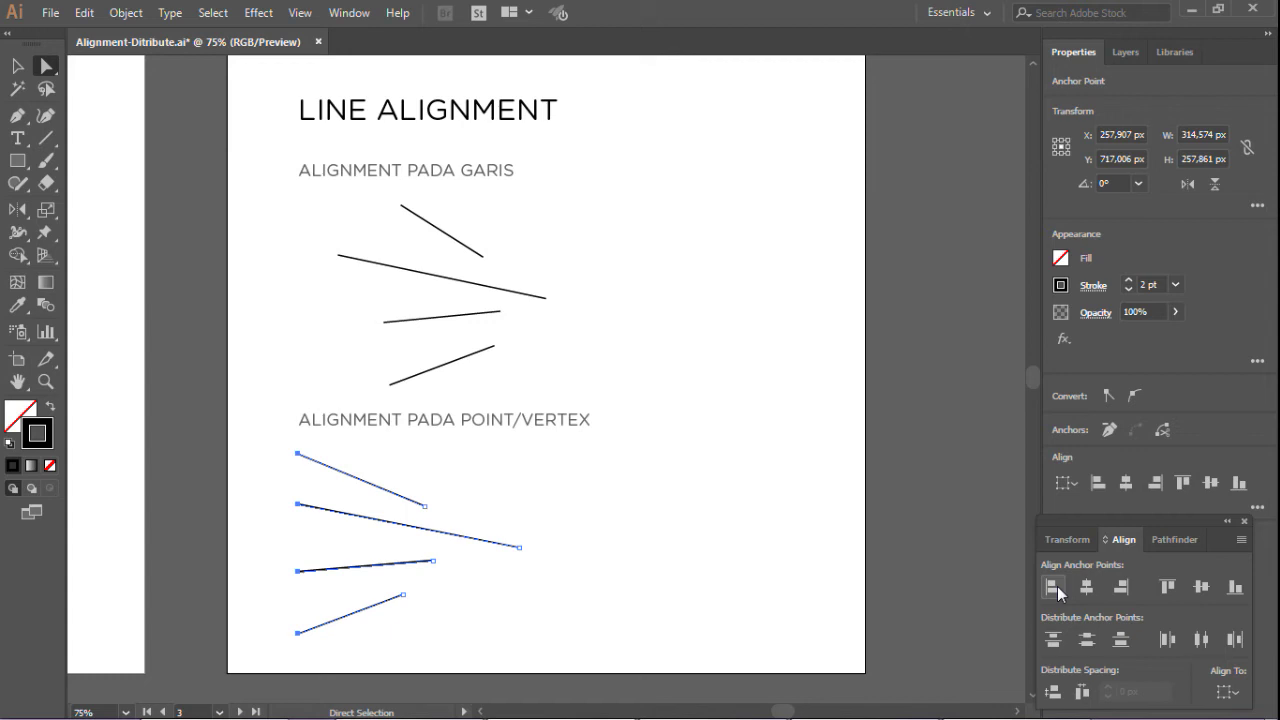
Right-align the right end anchor points of the four ALIGNMENT PADA POINT/VERTEX lines and vertically centre them so they meet at one point
left_click_drag(368, 455, 555, 646)
left_click(1122, 587)
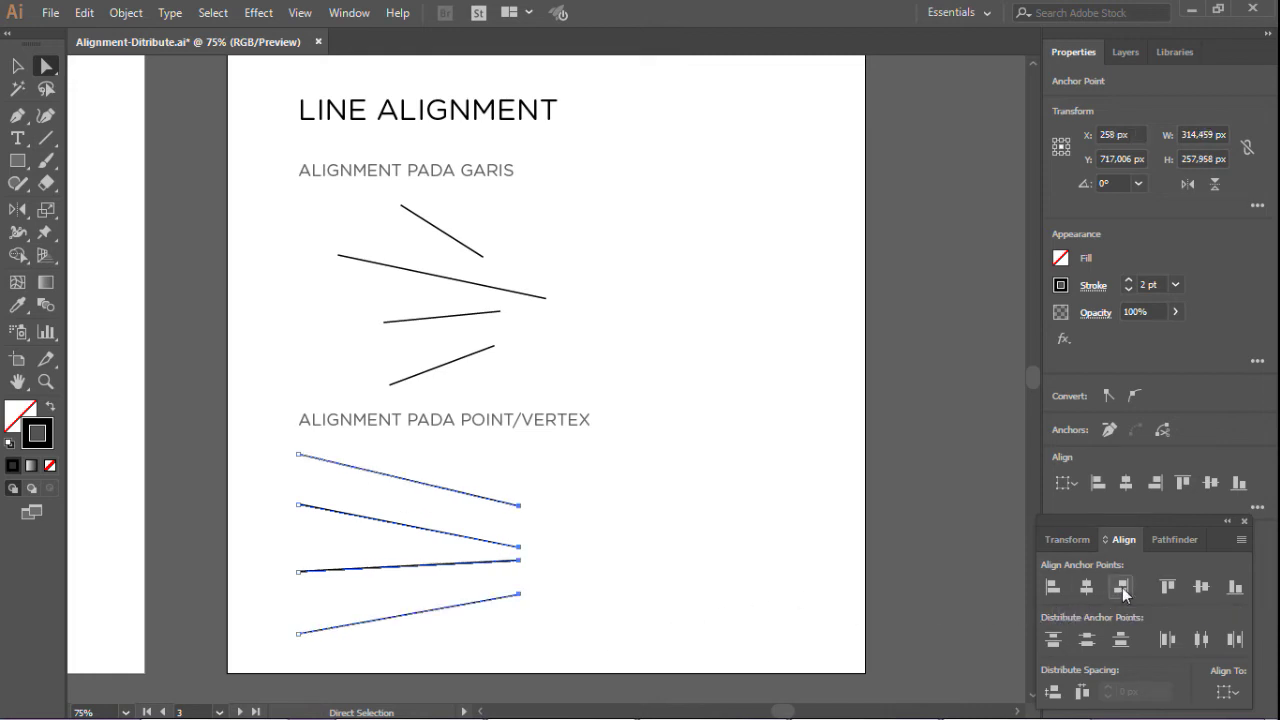
left_click_drag(500, 466, 572, 626)
left_click(1170, 587)
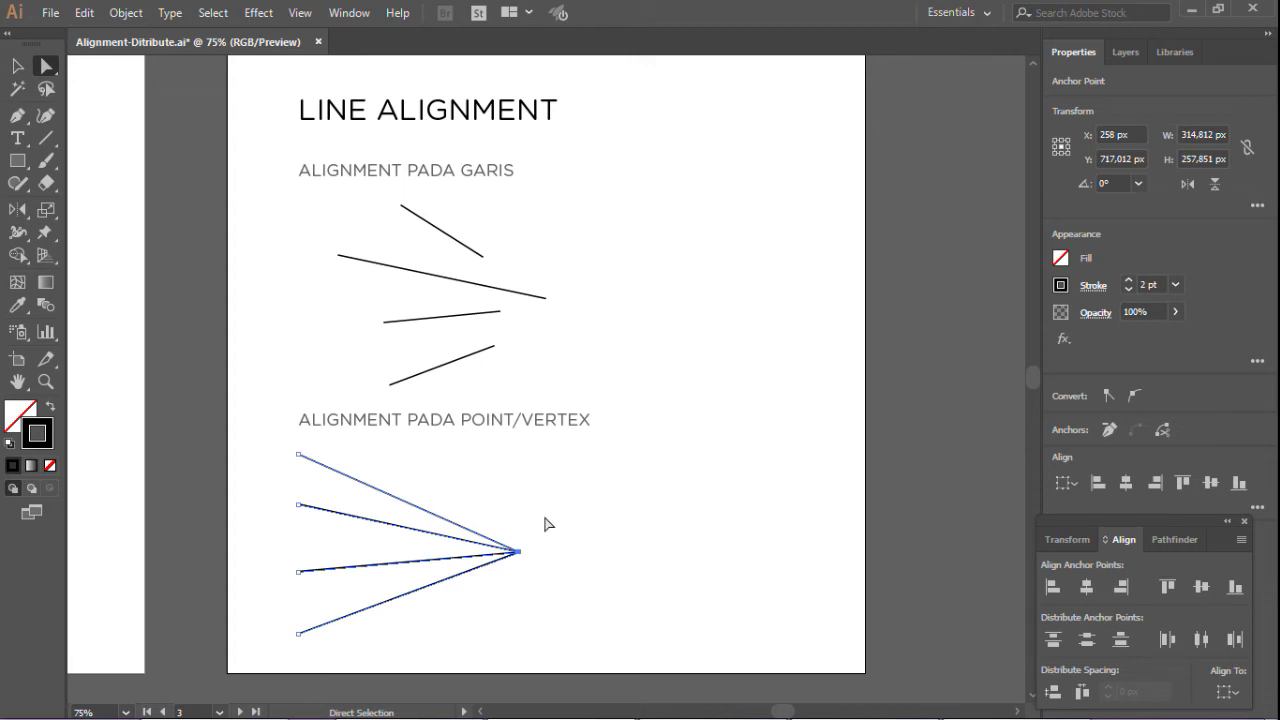
On the SHAPE DISTRIBUTE artboard, distribute the five squares under DISTRIBUTE HORIZONTAL evenly by their horizontal centres
key("v")
key("ctrl+minus")
key("ctrl+minus")
key("ctrl+minus")
key("ctrl+minus")
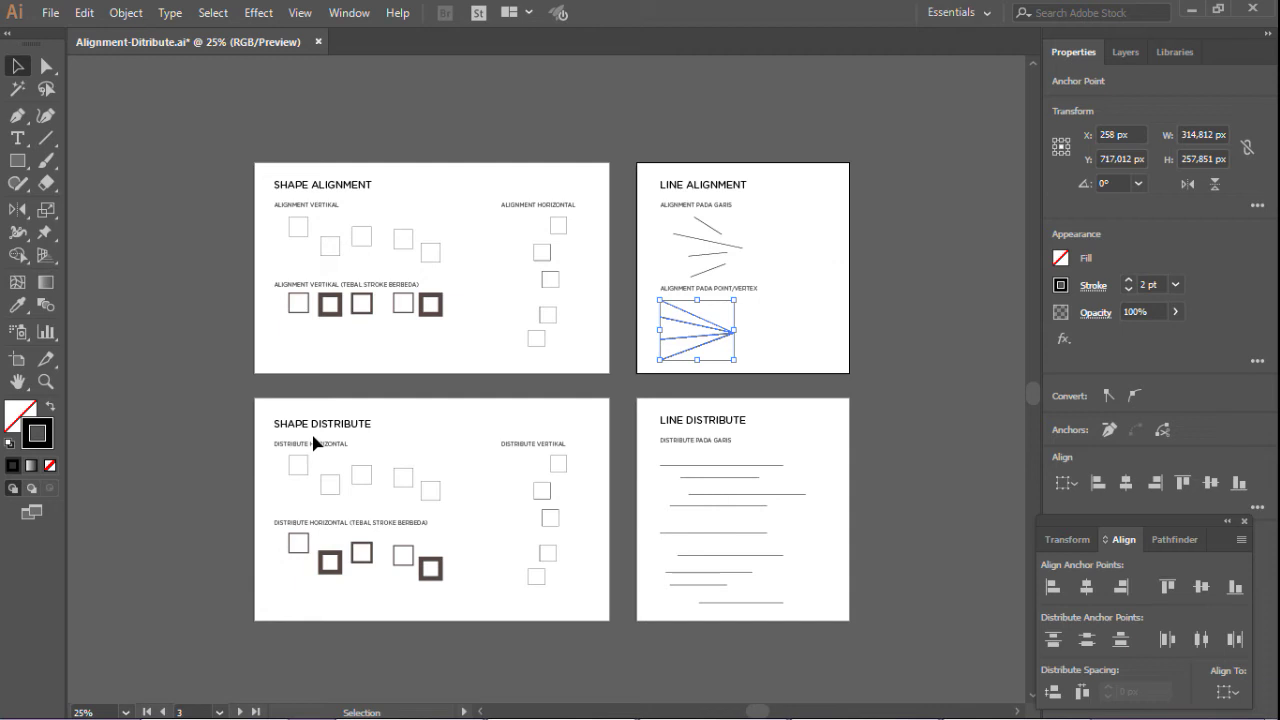
left_click(312, 434)
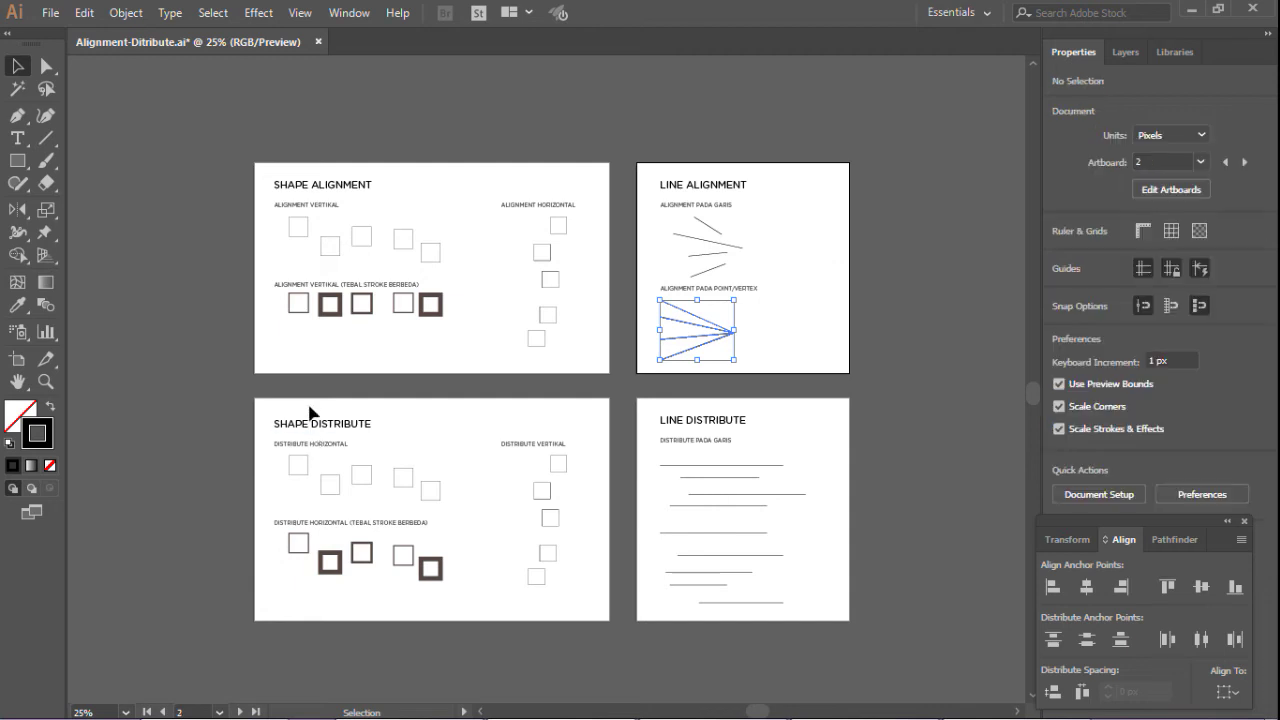
key("ctrl+0")
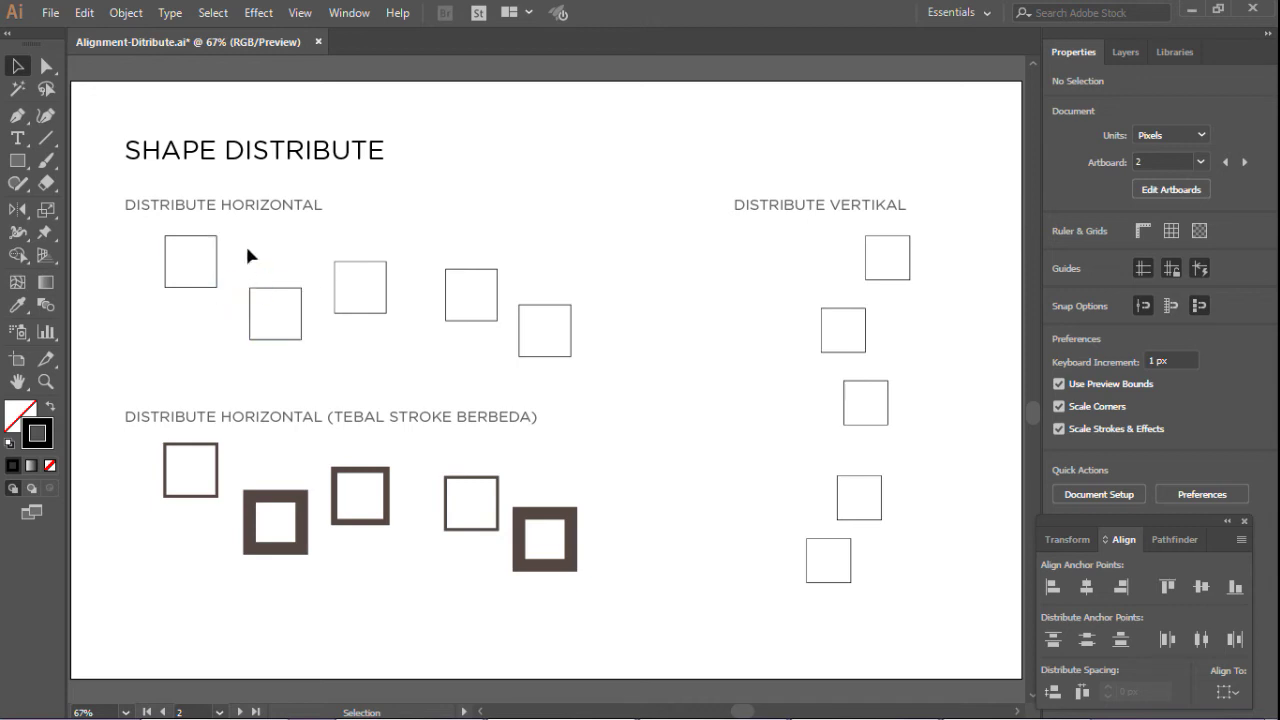
left_click_drag(186, 241, 601, 381)
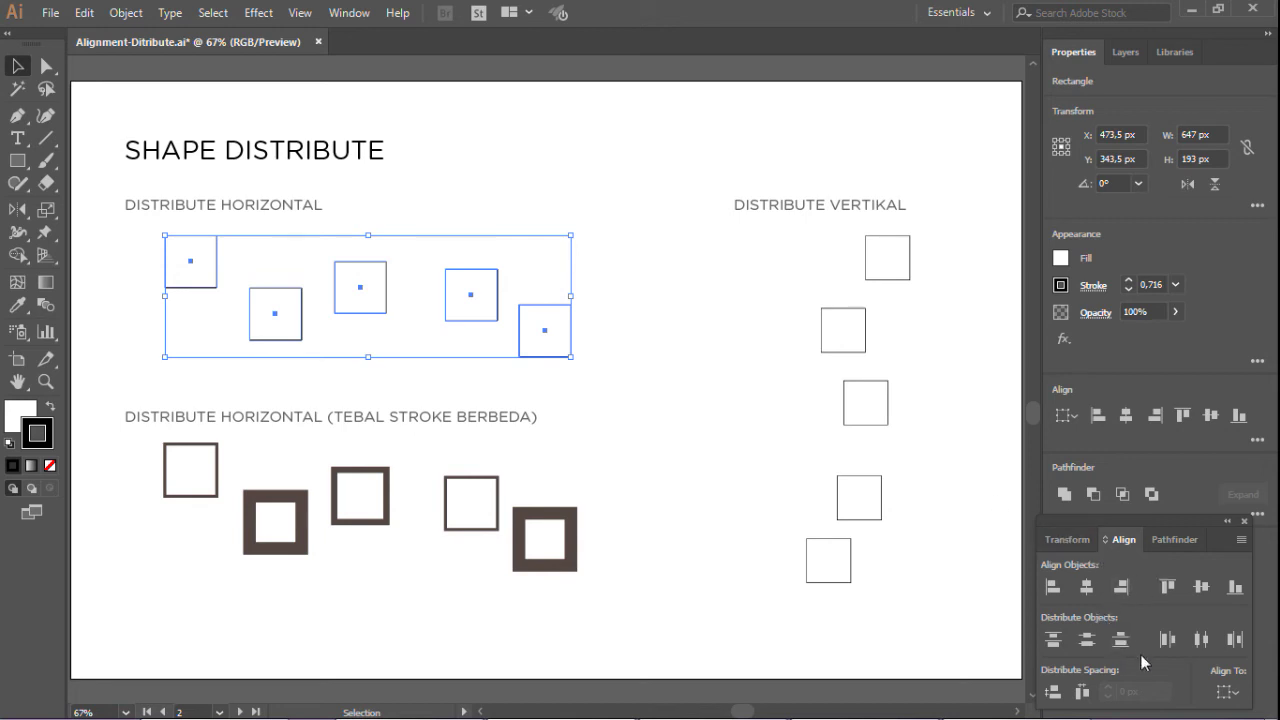
left_click(1203, 640)
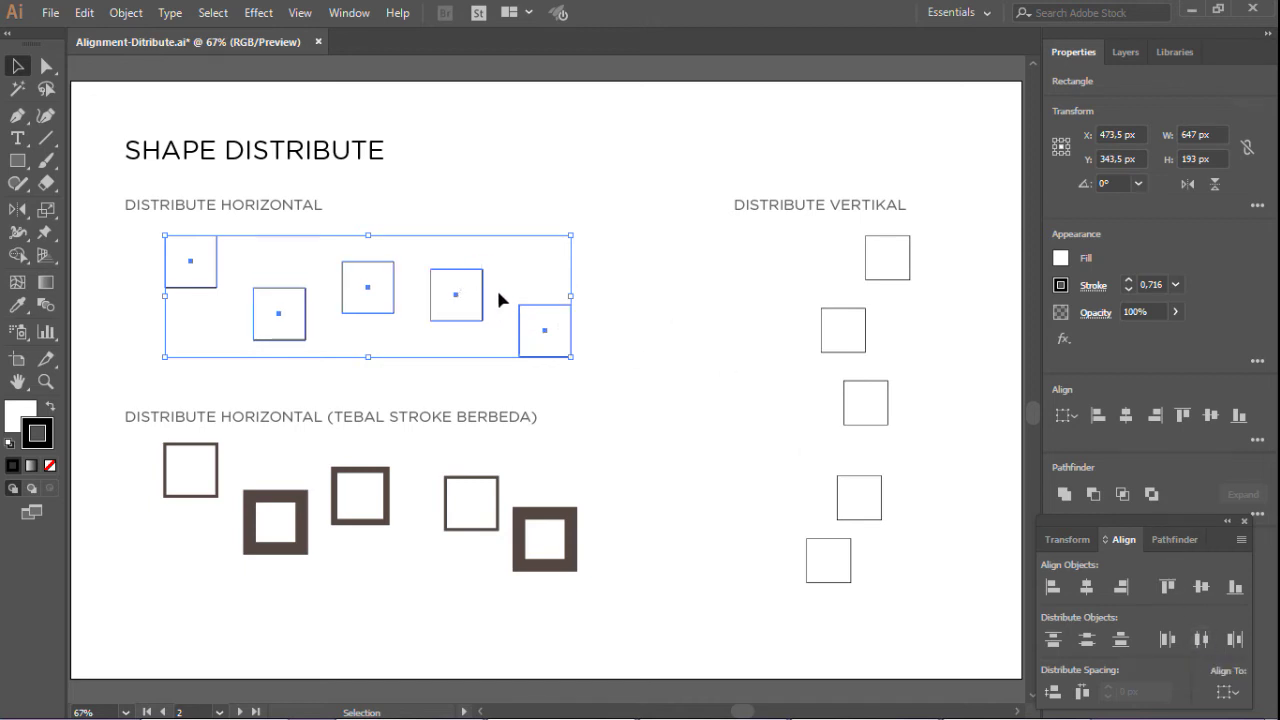
left_click(506, 184)
Distribute the five squares under DISTRIBUTE VERTIKAL evenly by their vertical centres
left_click_drag(780, 227, 964, 647)
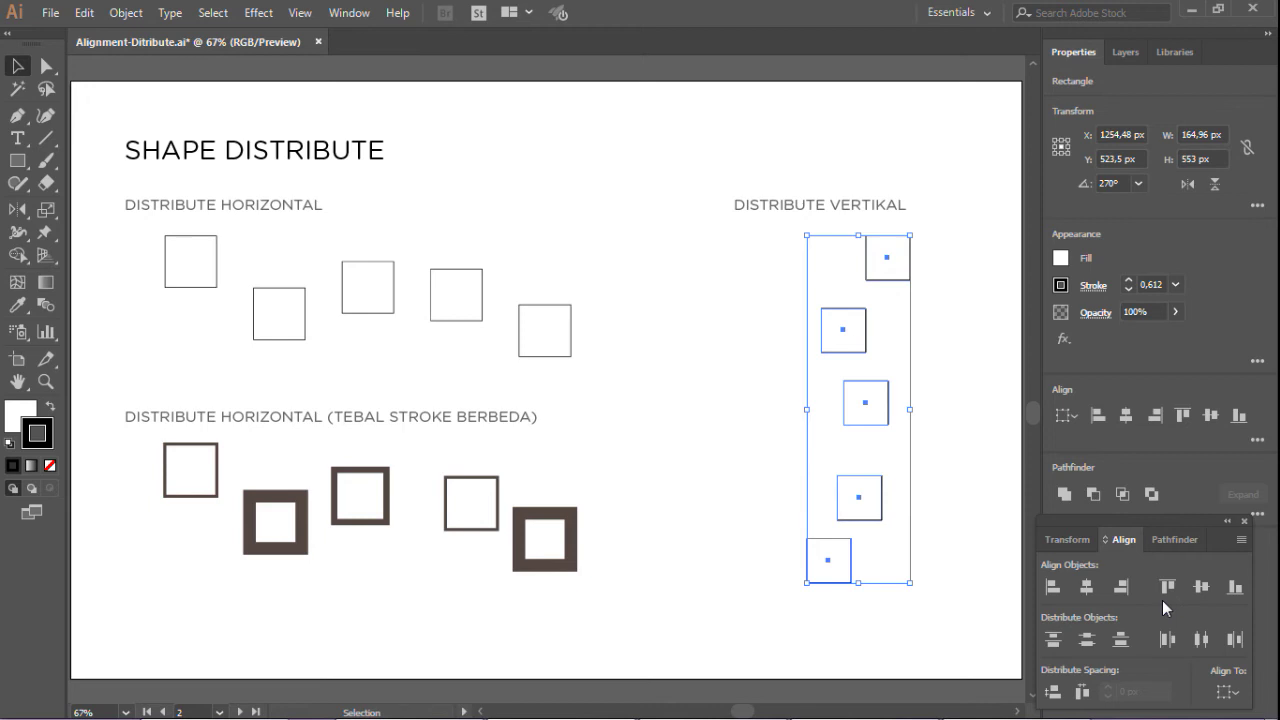
left_click(1087, 641)
left_click(982, 514)
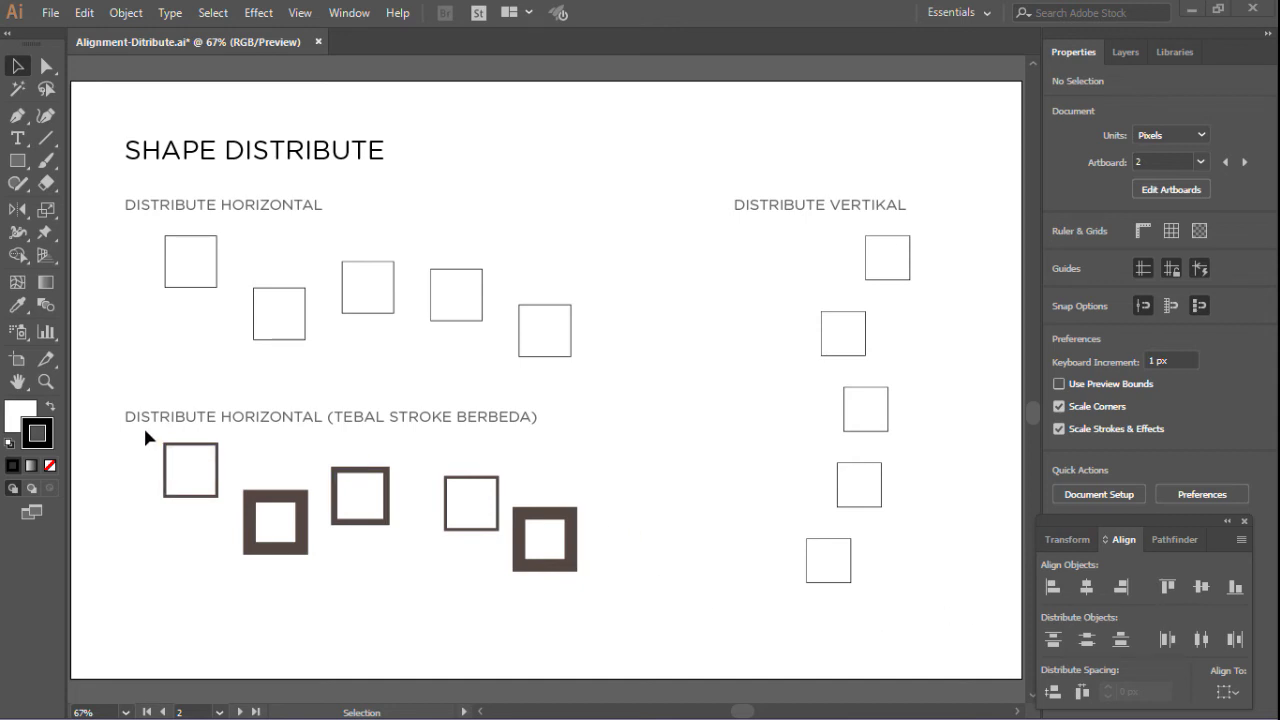
Distribute the five squares under DISTRIBUTE HORIZONTAL (TEBAL STROKE BERBEDA) by their horizontal centres and inspect the gaps between their strokes up close
left_click_drag(151, 436, 613, 617)
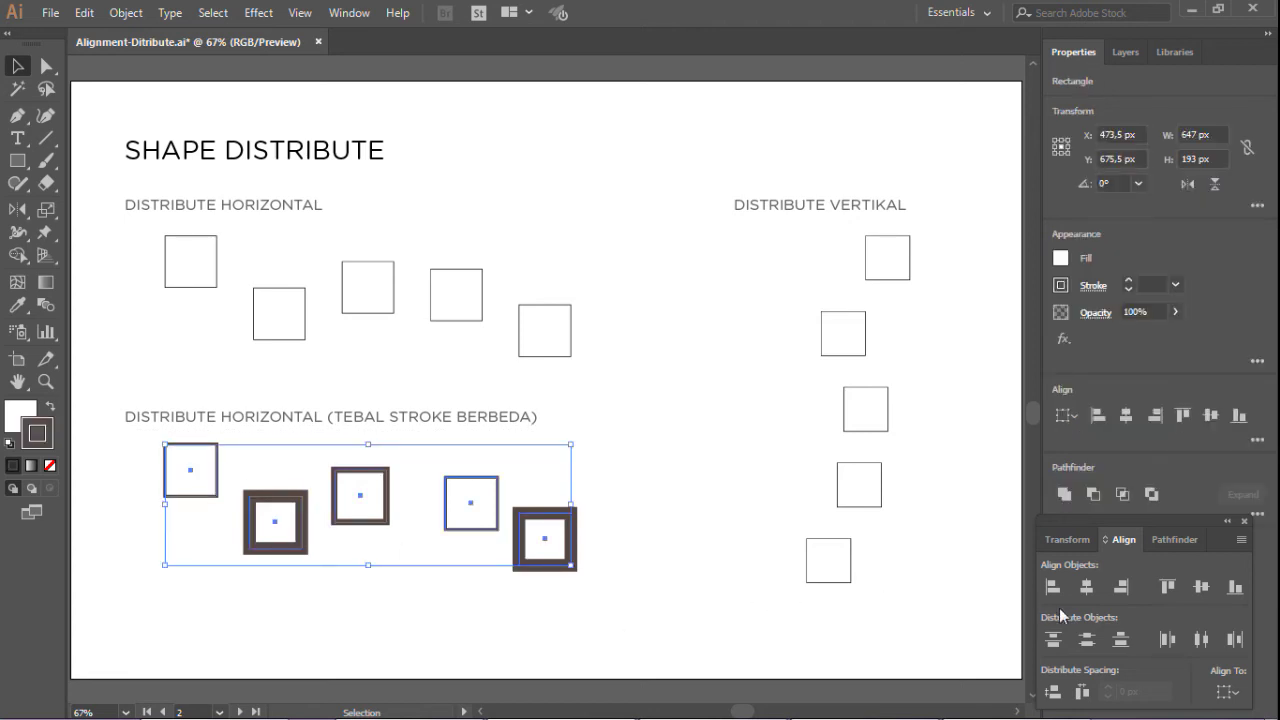
left_click(1203, 640)
scroll(297, 540, "up", 3)
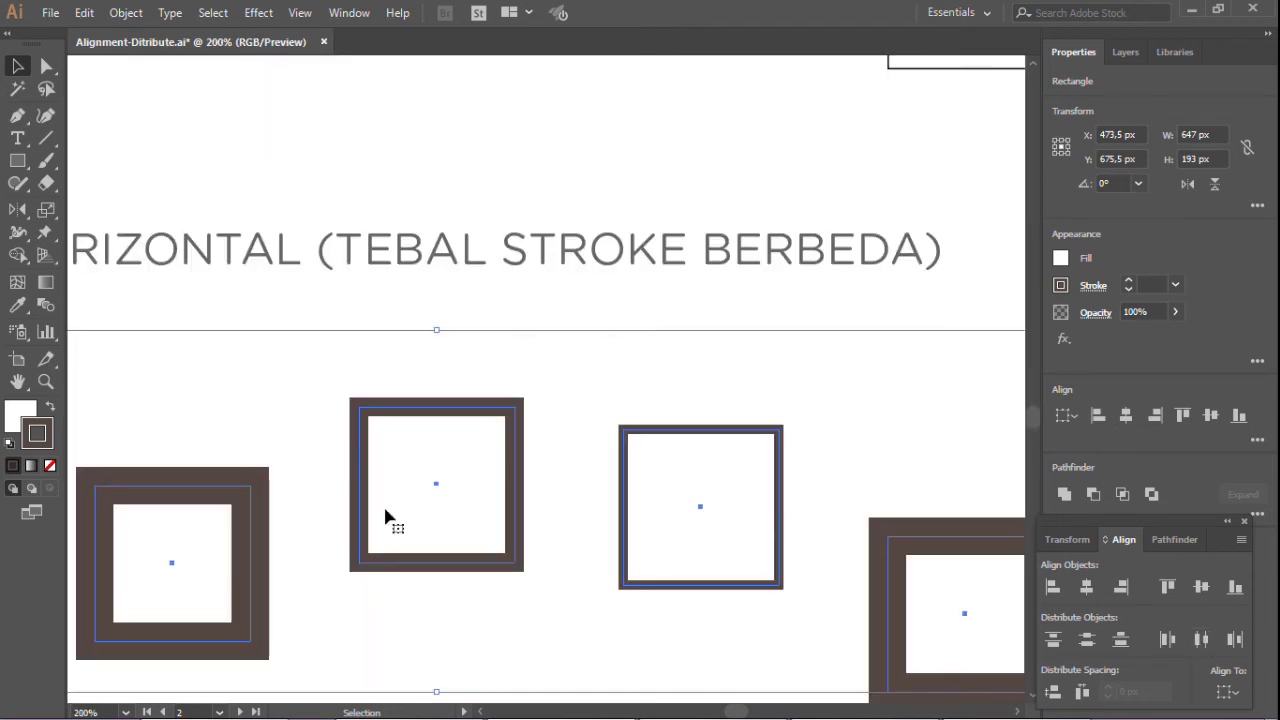
key("space")
left_click_drag(456, 521, 766, 428)
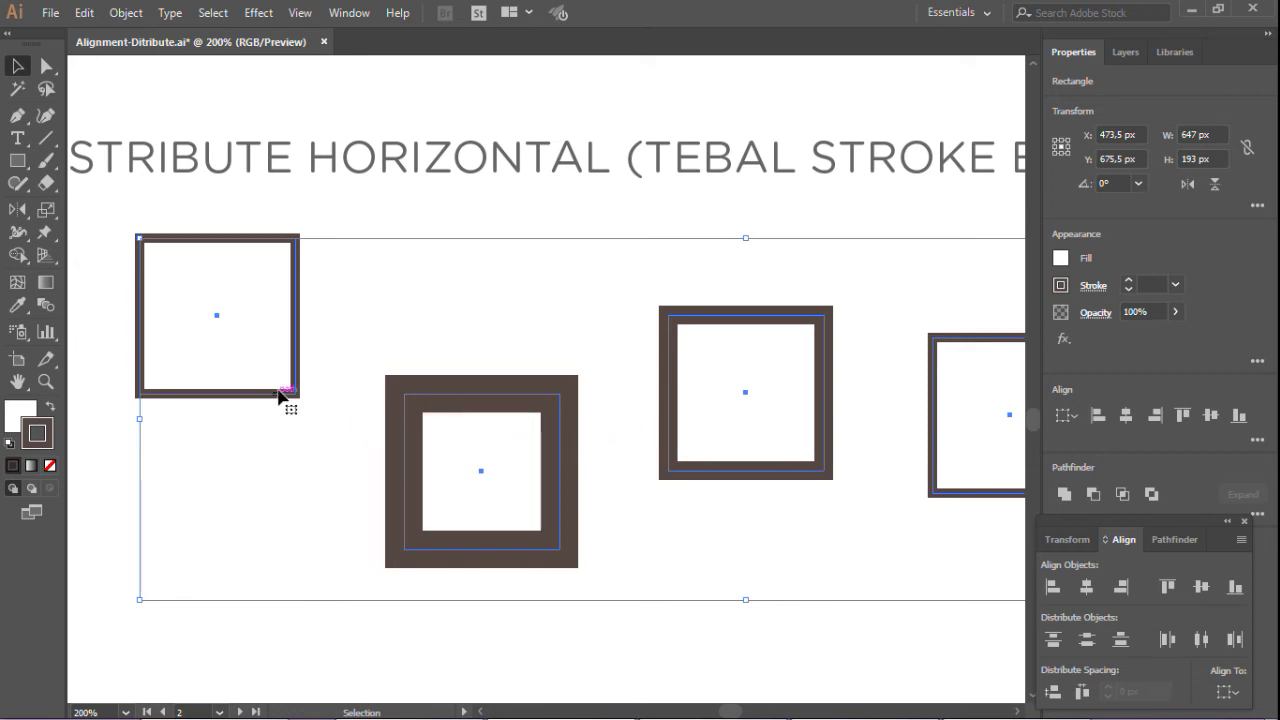
scroll(298, 395, "down", 3)
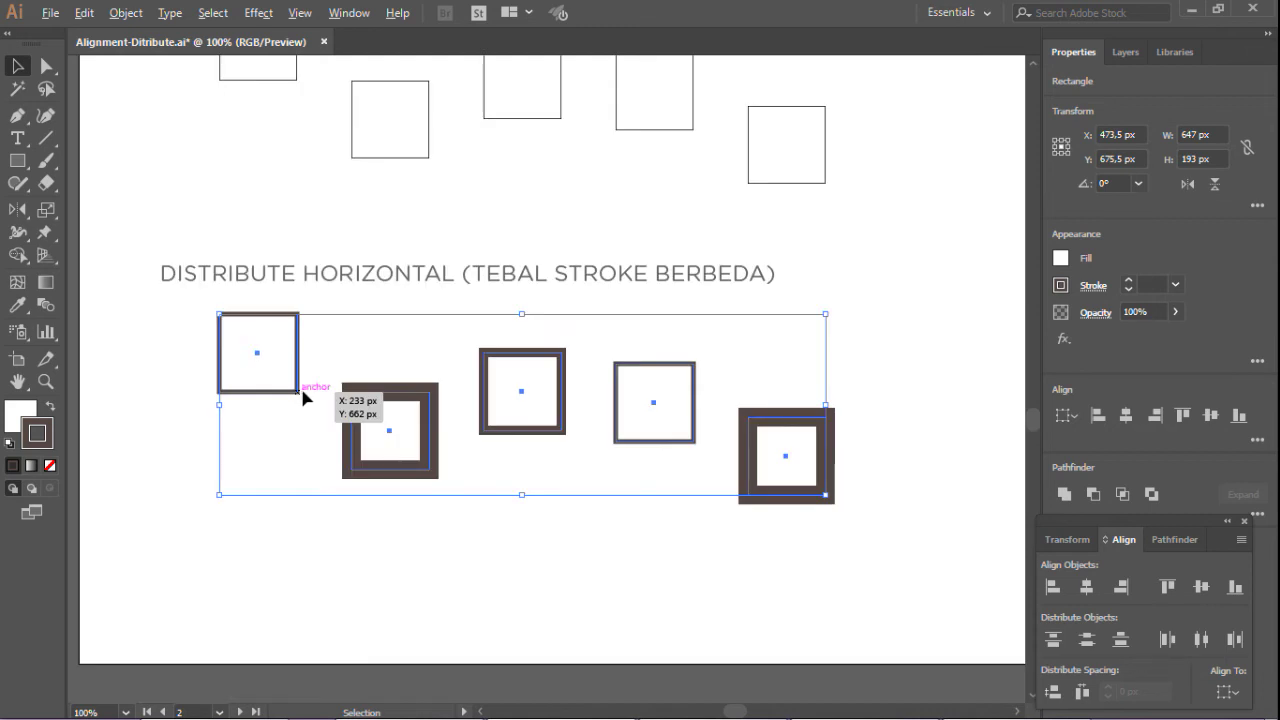
Enable Use Preview Bounds and redistribute the squares with different stroke thicknesses by horizontal centres, then by equal horizontal spacing
left_click(1241, 541)
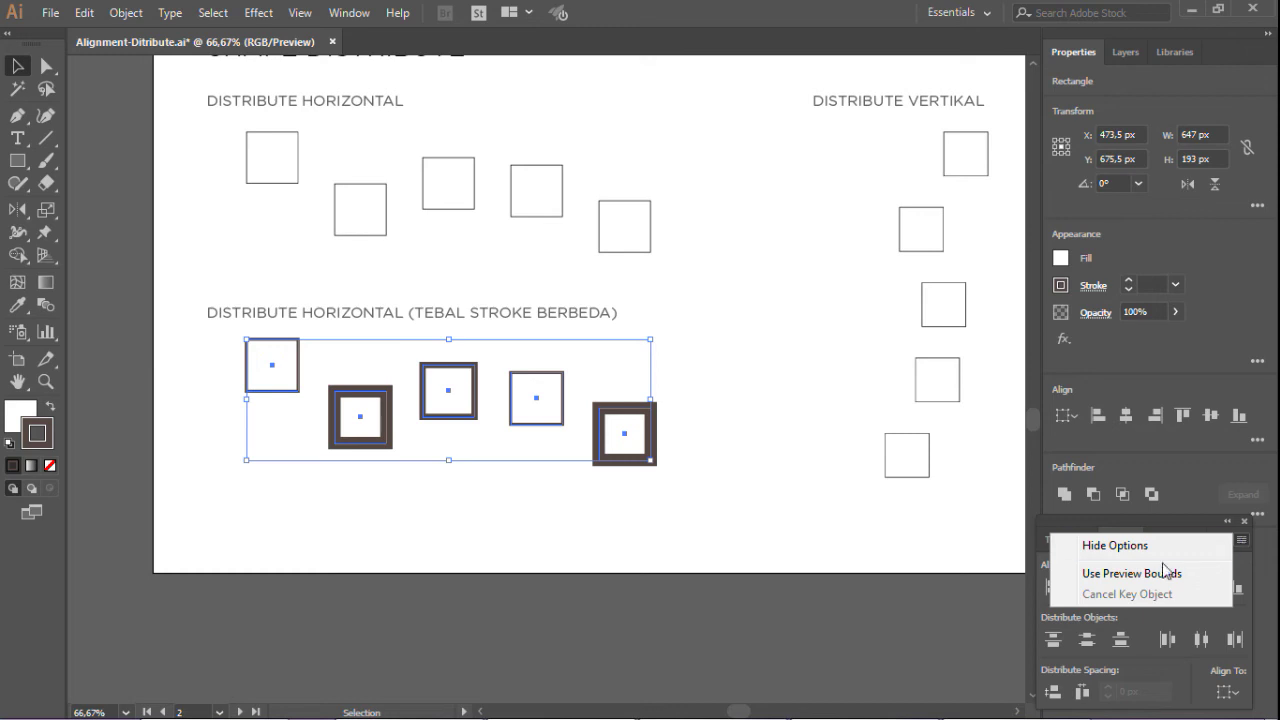
left_click(1133, 574)
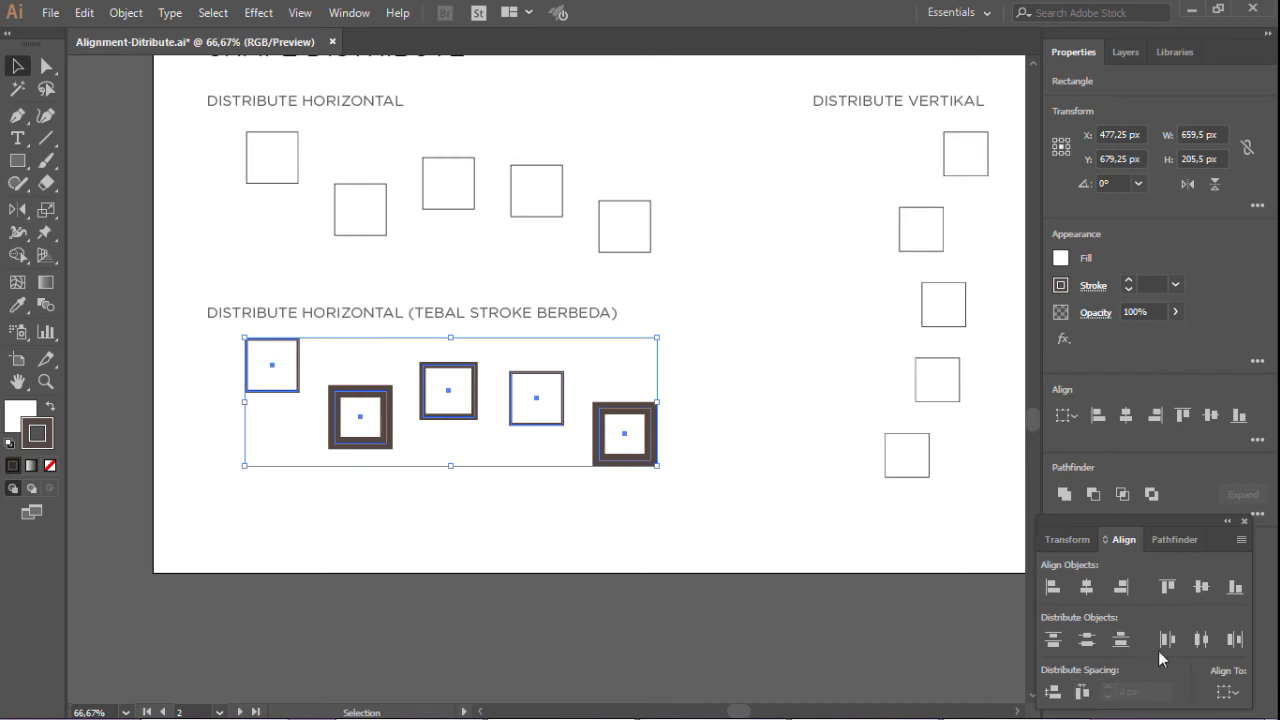
left_click(1205, 640)
left_click(1081, 693)
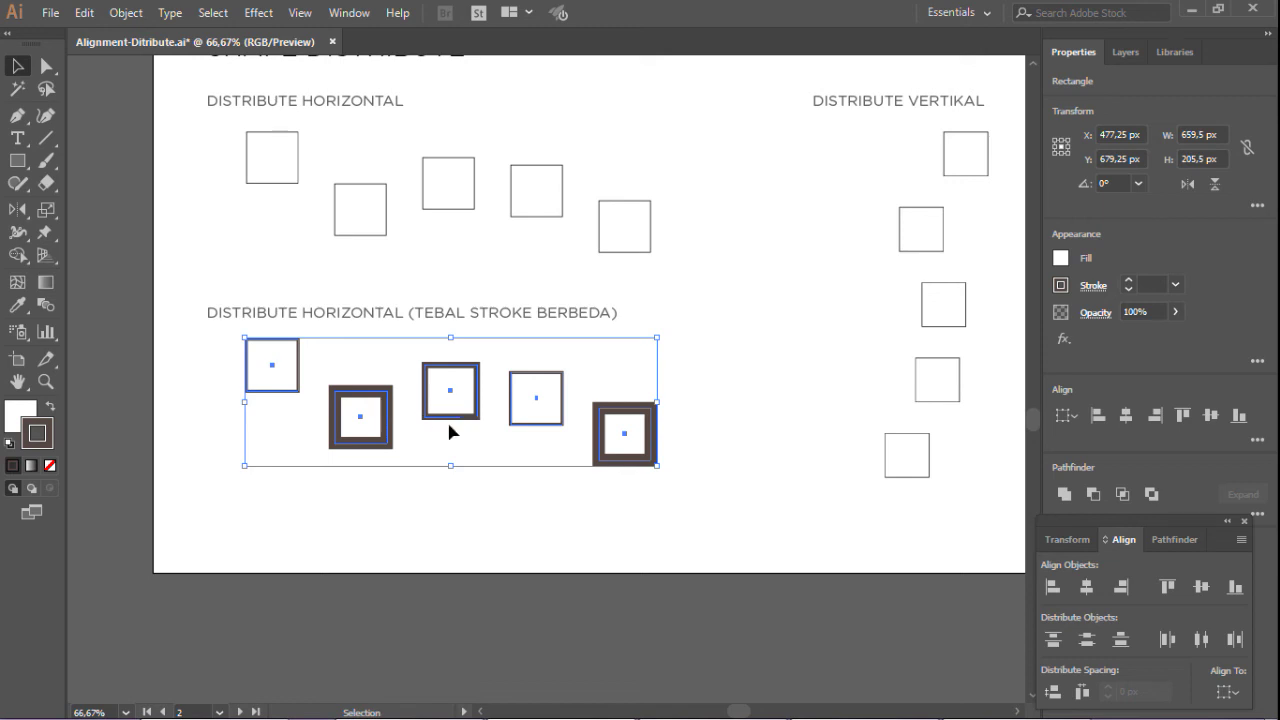
left_click(708, 586)
On the LINE DISTRIBUTE artboard, distribute all nine horizontal lines under DISTRIBUTE PADA GARIS evenly by their vertical centres
scroll(708, 586, "down", 3)
scroll(762, 543, "down", 1)
scroll(988, 520, "up", 2)
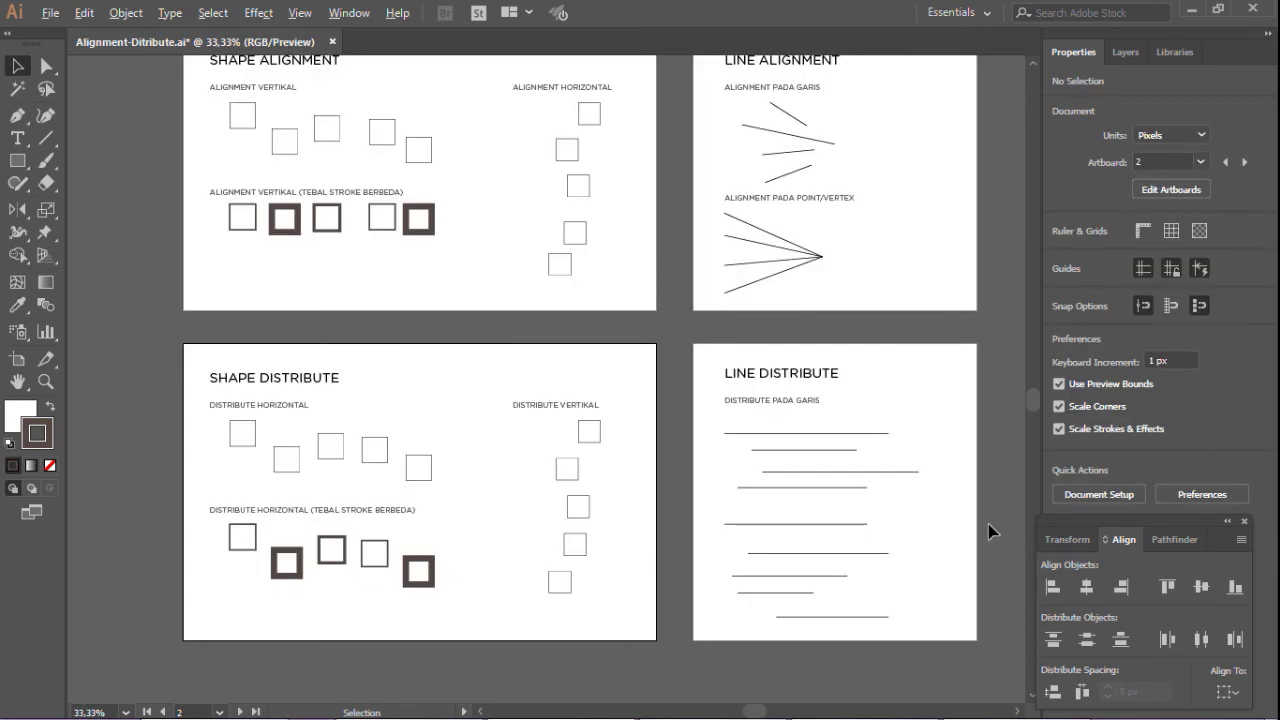
left_click(915, 391)
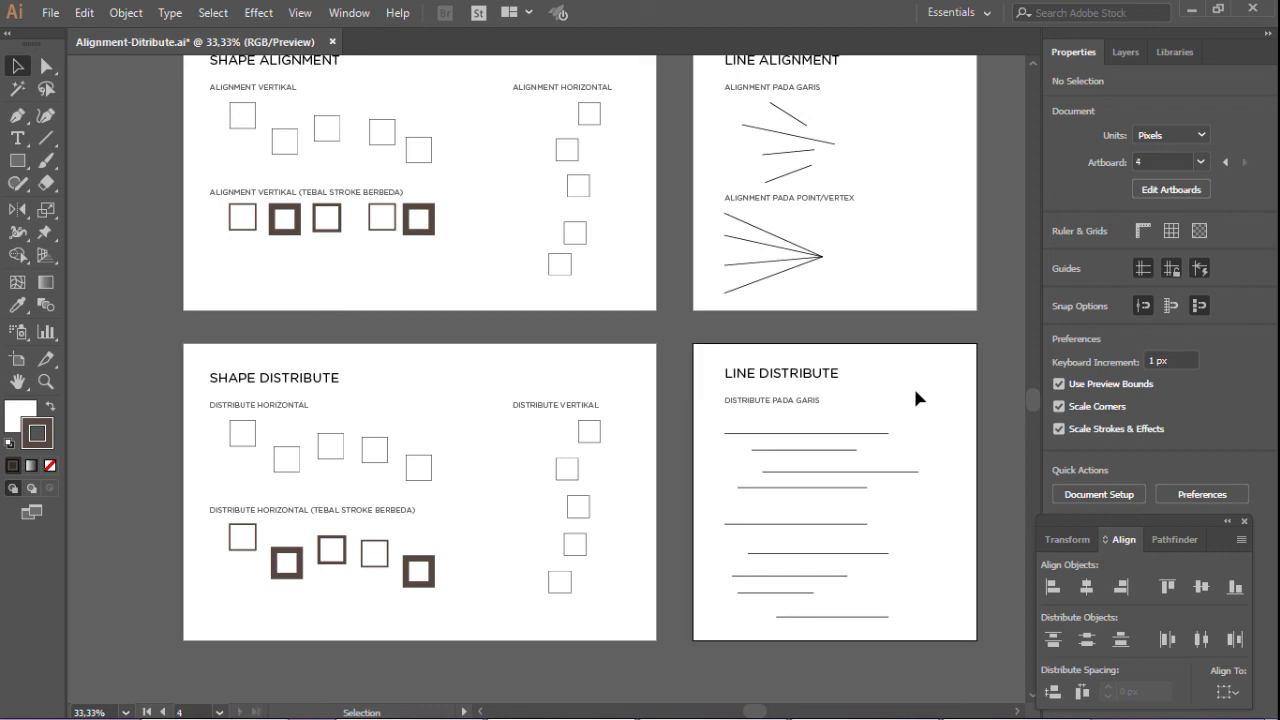
key("ctrl")
key("ctrl+0")
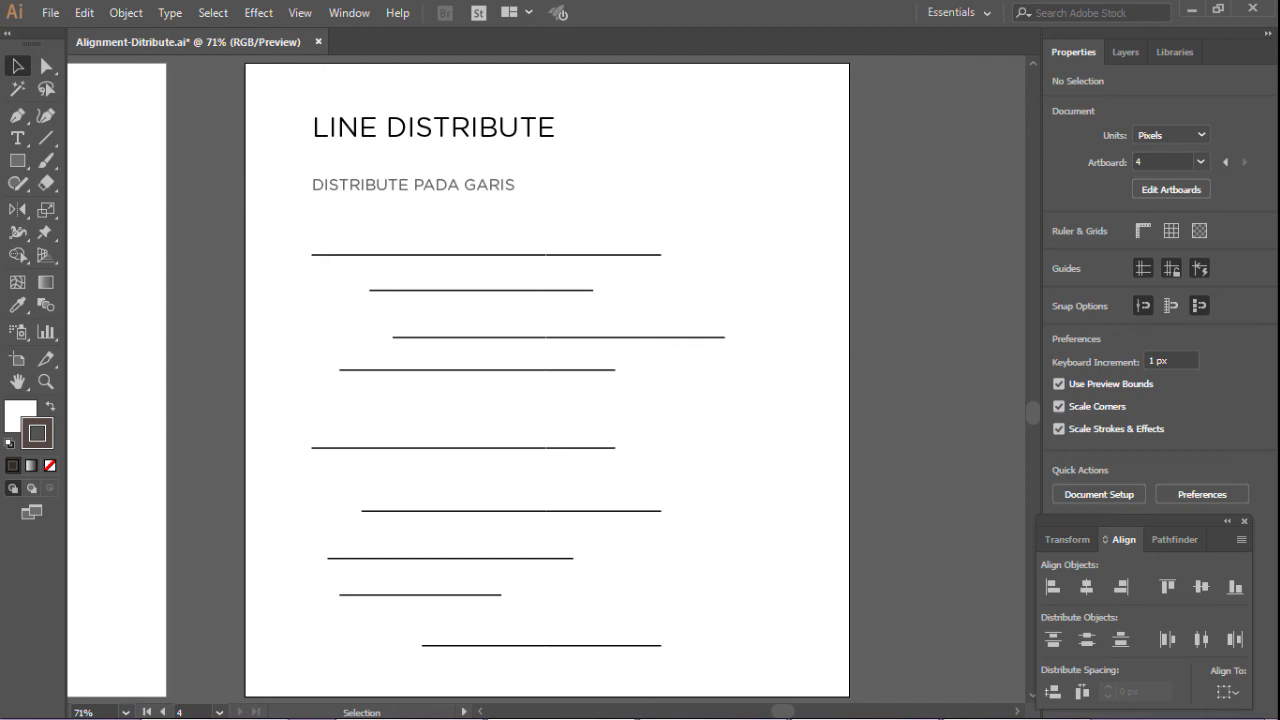
left_click_drag(301, 232, 796, 690)
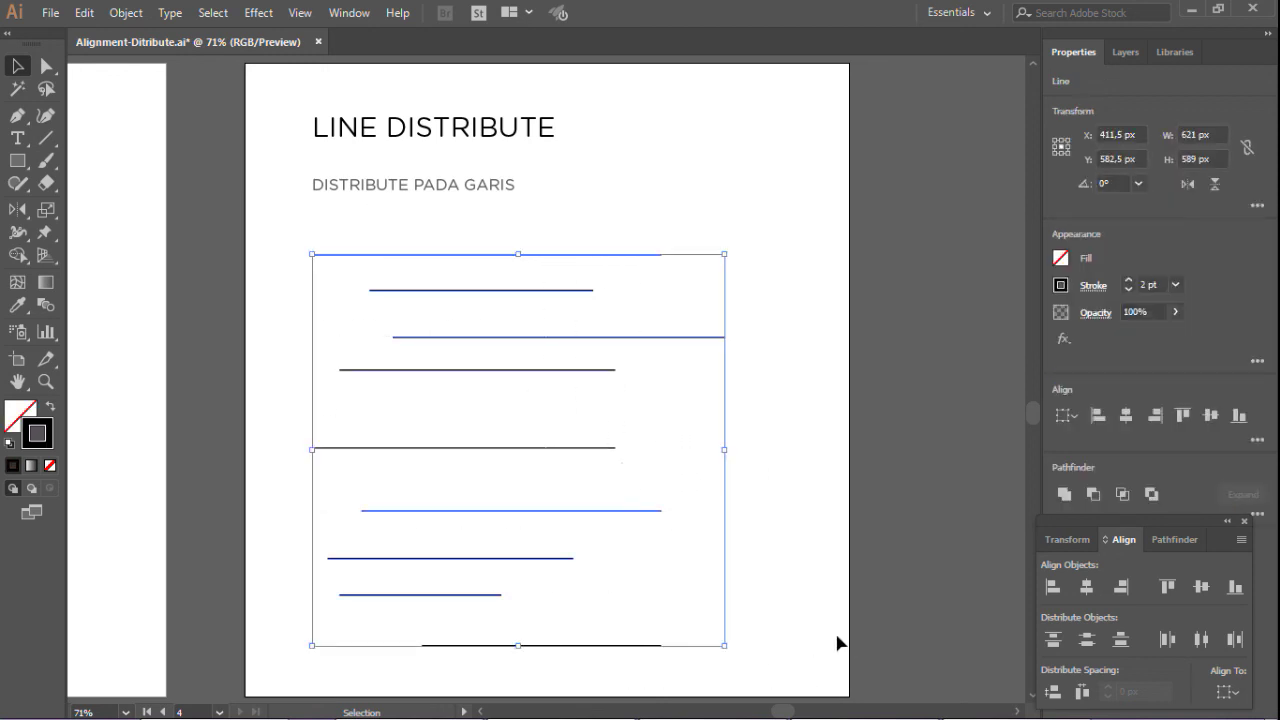
left_click(1087, 640)
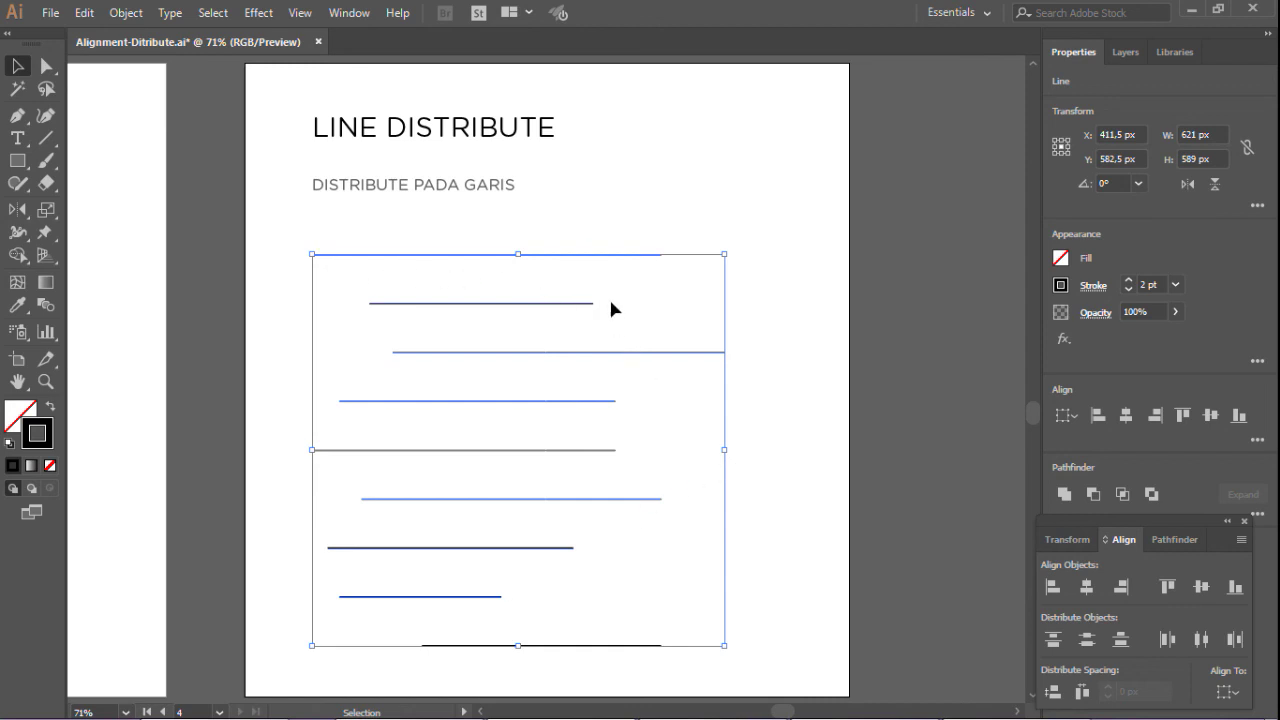
Try aligning the nine lines by their horizontal centres, undo the alignment and deselect the lines
left_click(1086, 587)
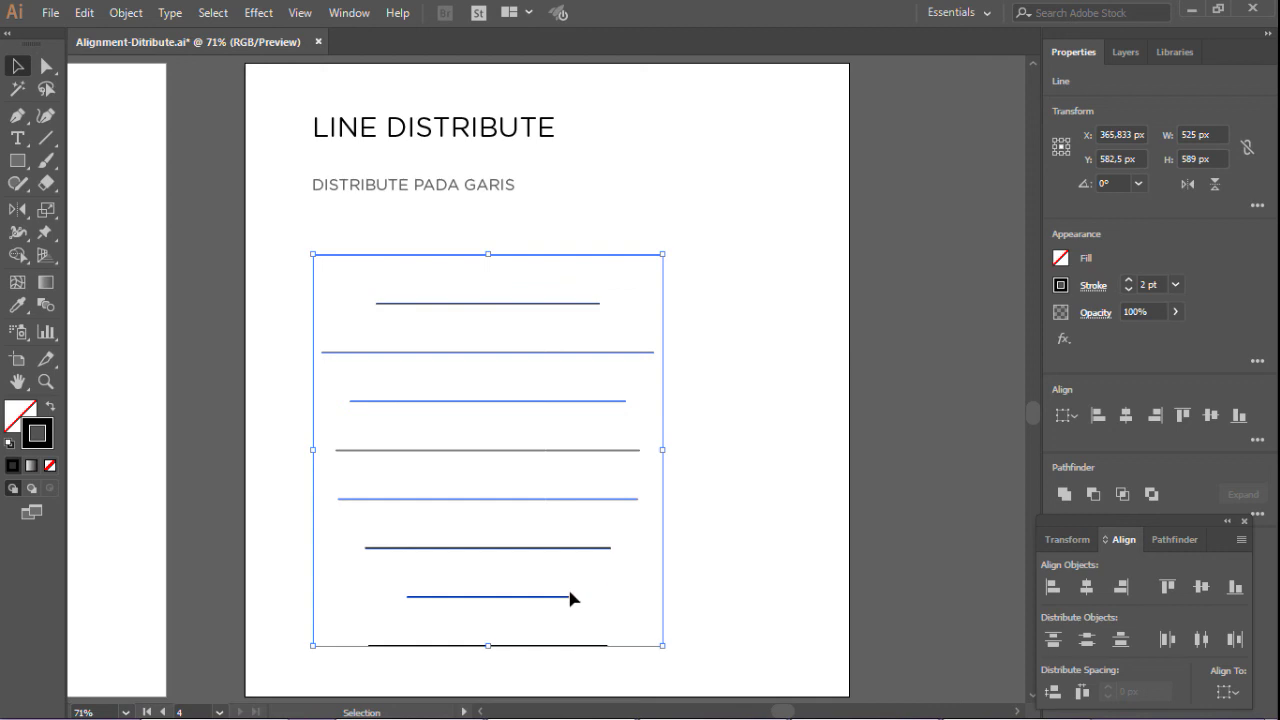
key("ctrl+z")
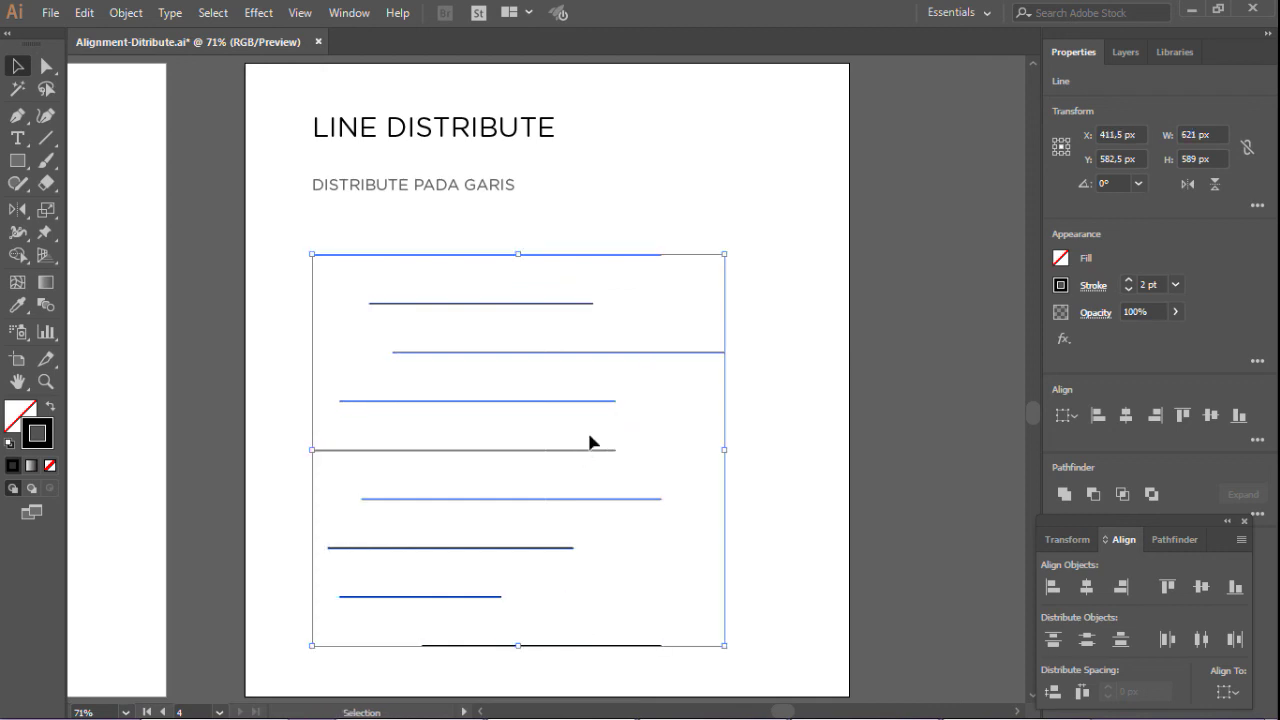
left_click(590, 270)
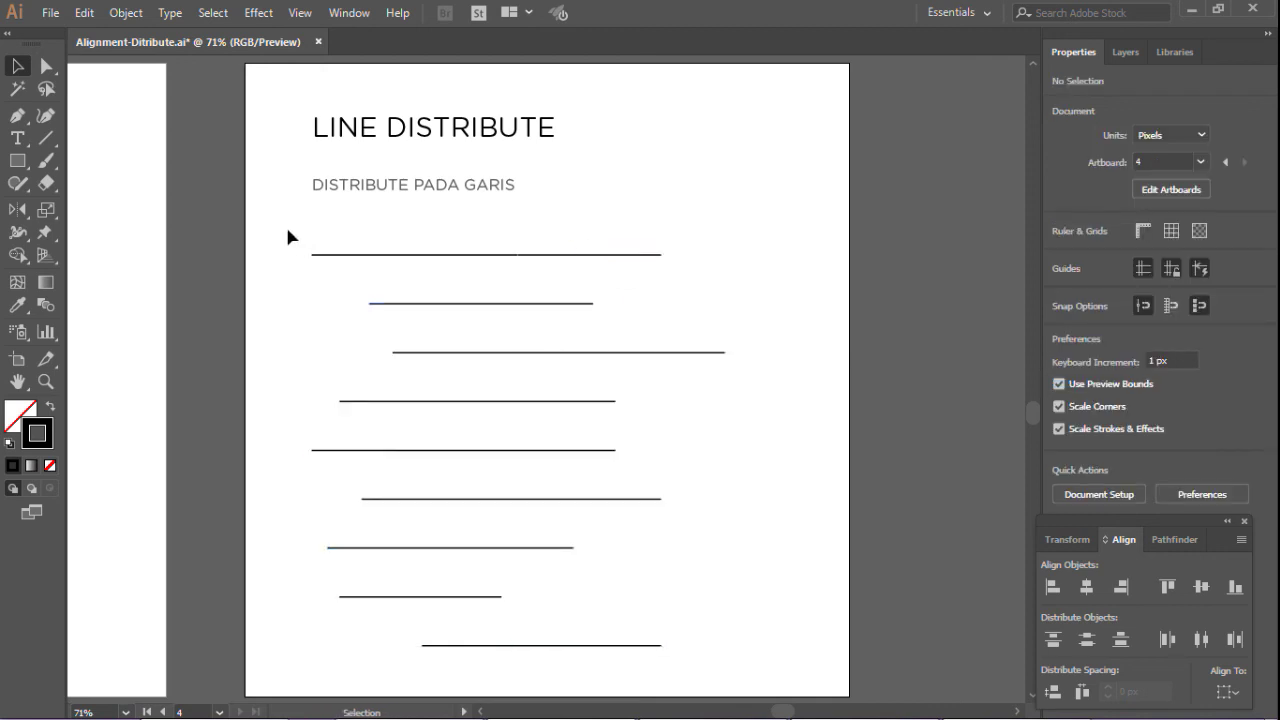
Select only the left end anchor points of the nine lines and align them horizontally to the leftmost point
left_click(50, 67)
left_click_drag(284, 223, 443, 682)
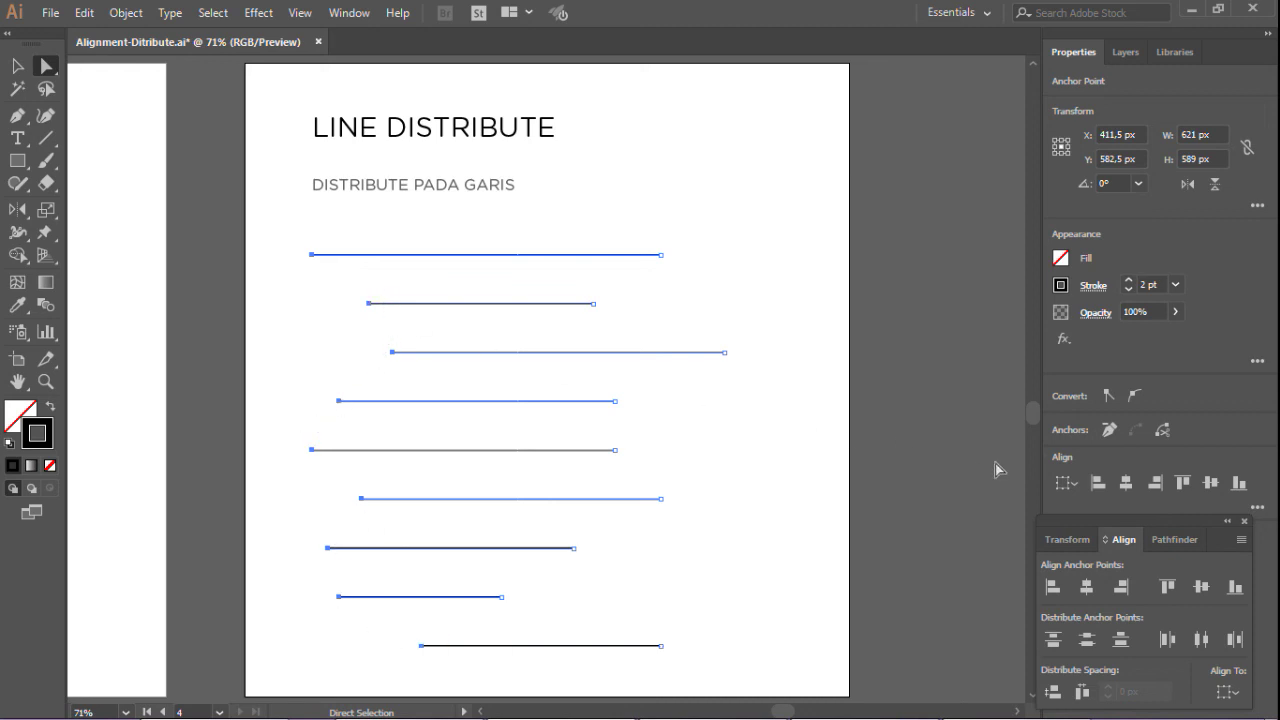
left_click(1053, 589)
left_click(477, 231)
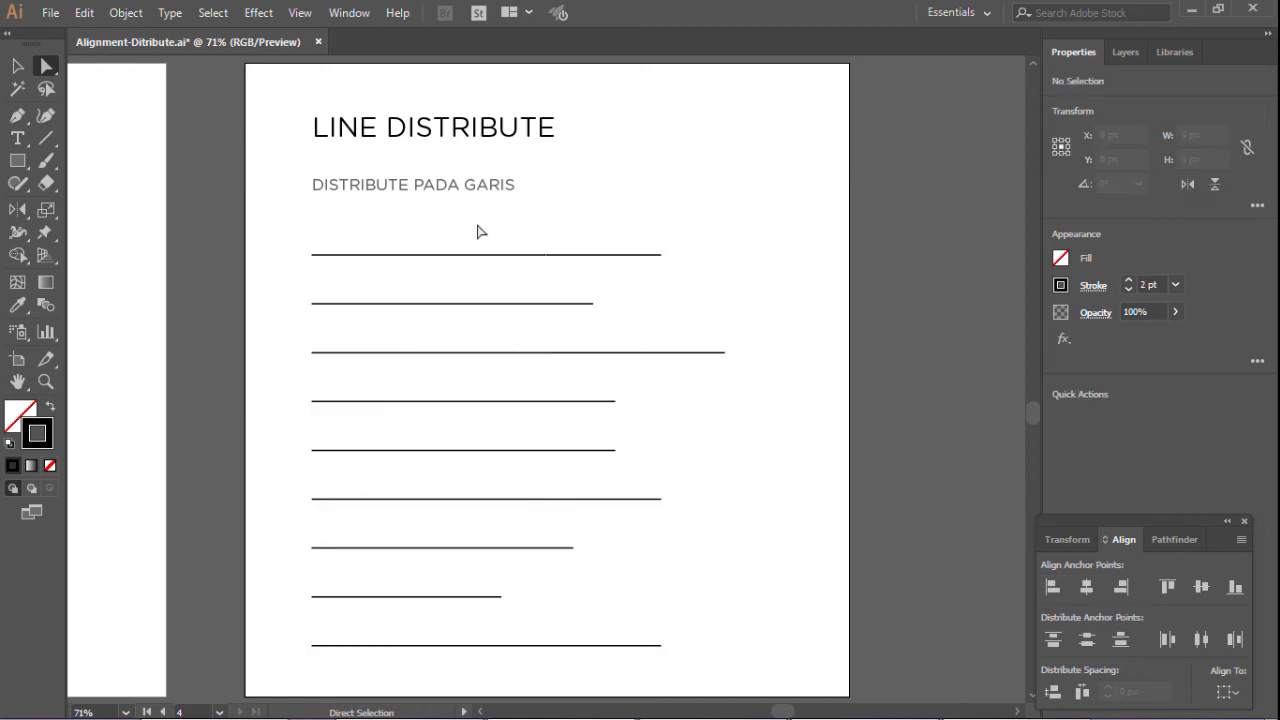
Align the right end anchor points of the nine lines to the rightmost point, deselect the lines and review all the artboards
left_click_drag(512, 266, 789, 681)
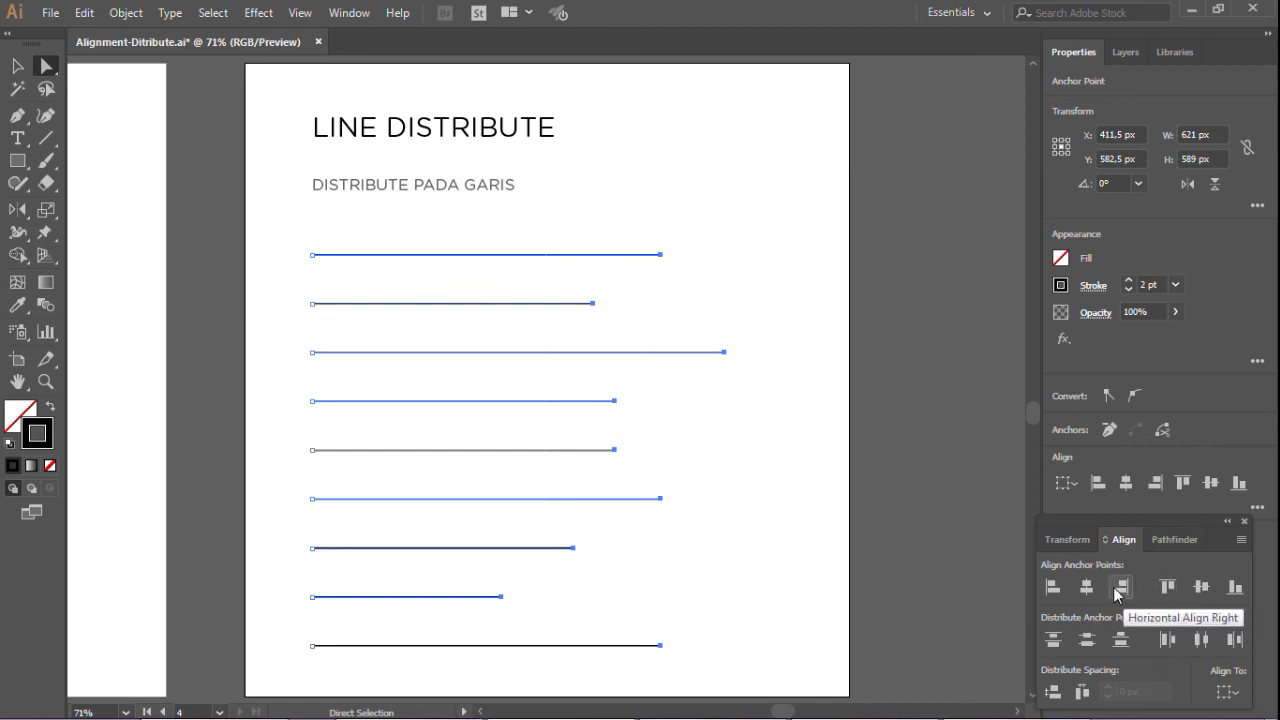
left_click(1121, 587)
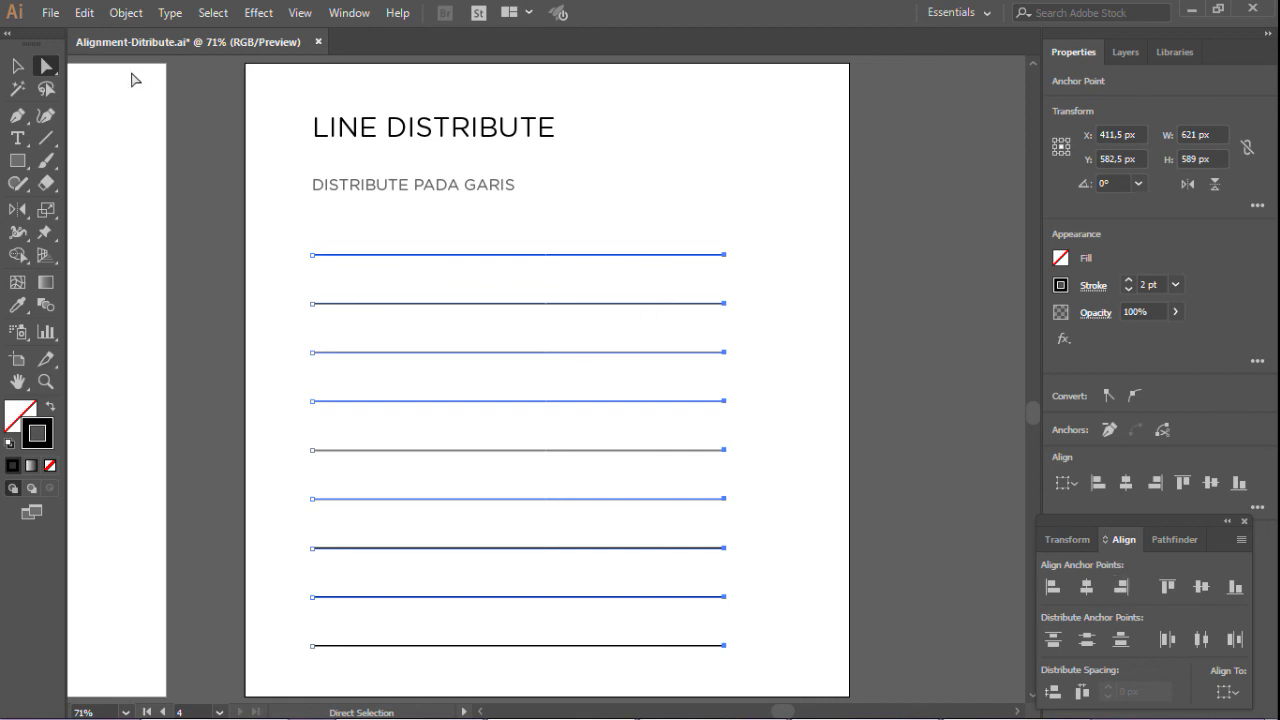
left_click(17, 66)
left_click(673, 114)
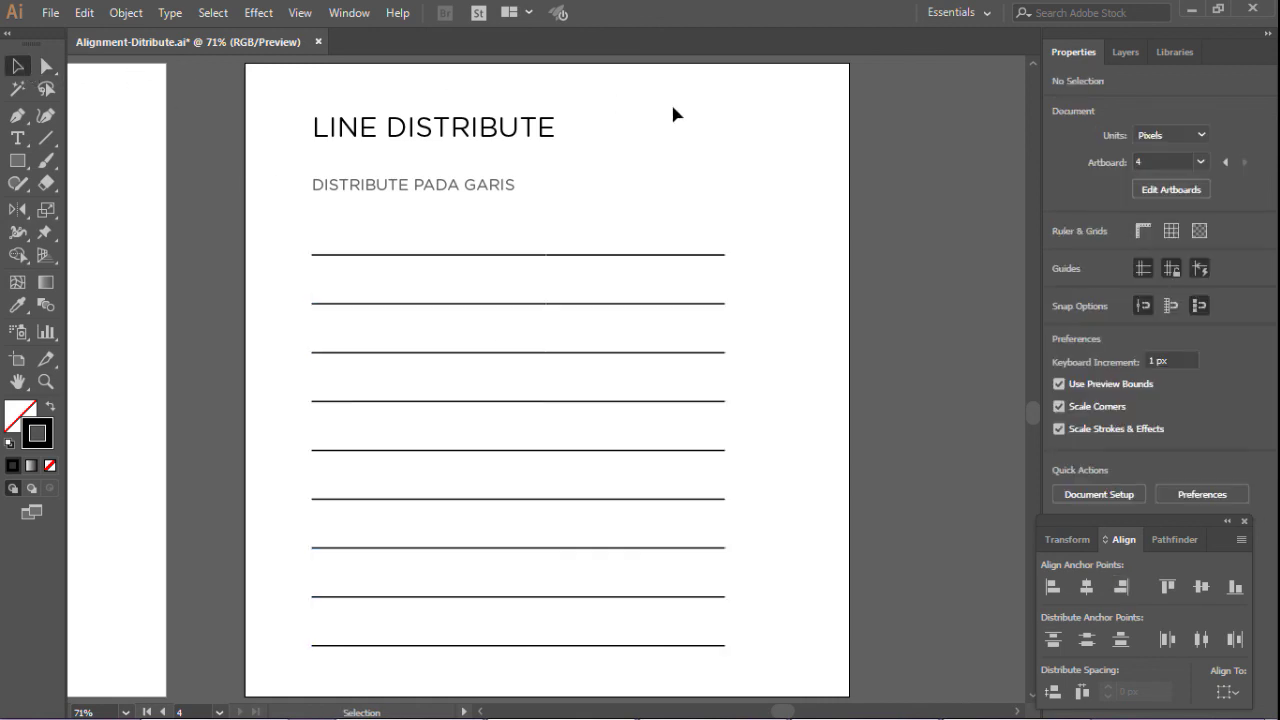
scroll(744, 209, "down", 5)
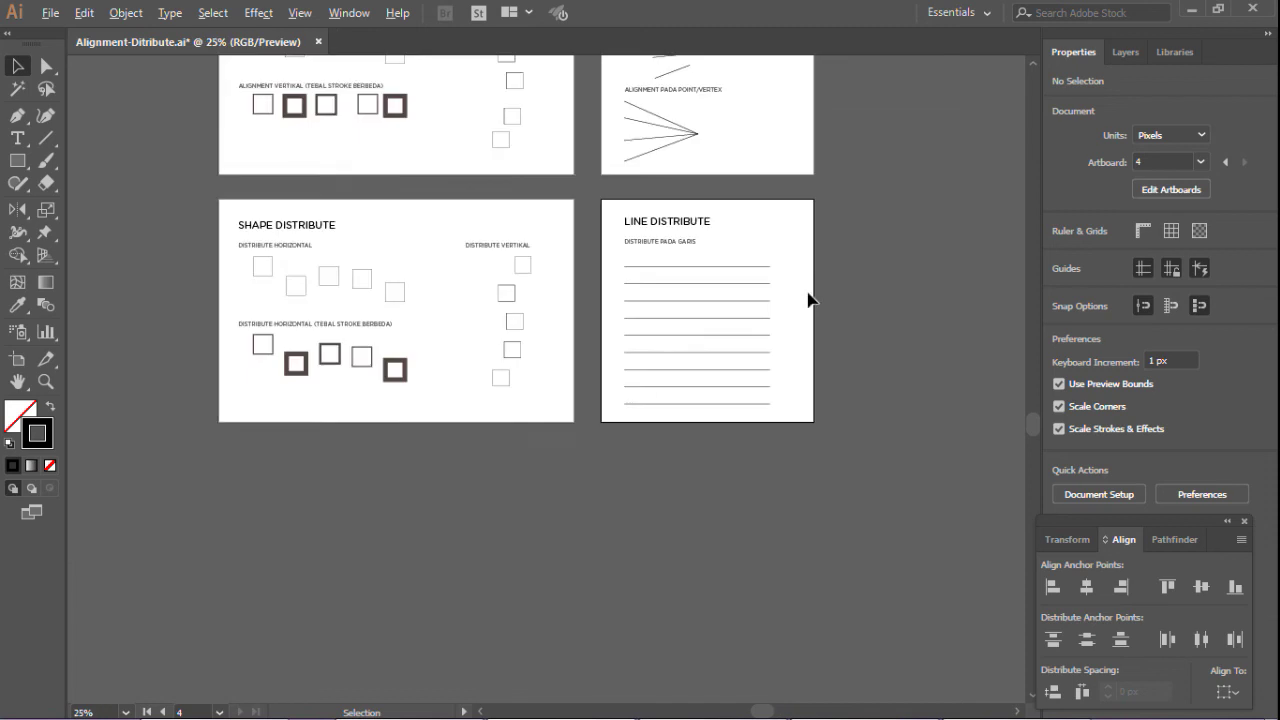
scroll(615, 88, "up", 2)
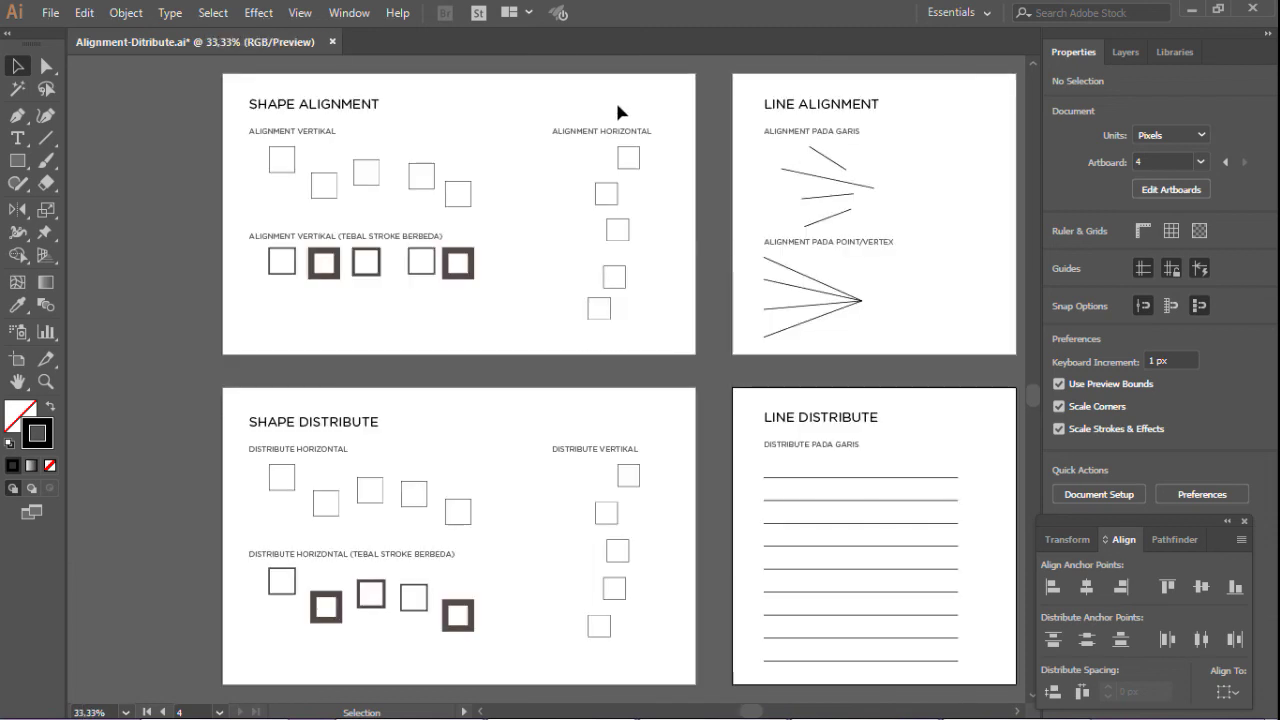